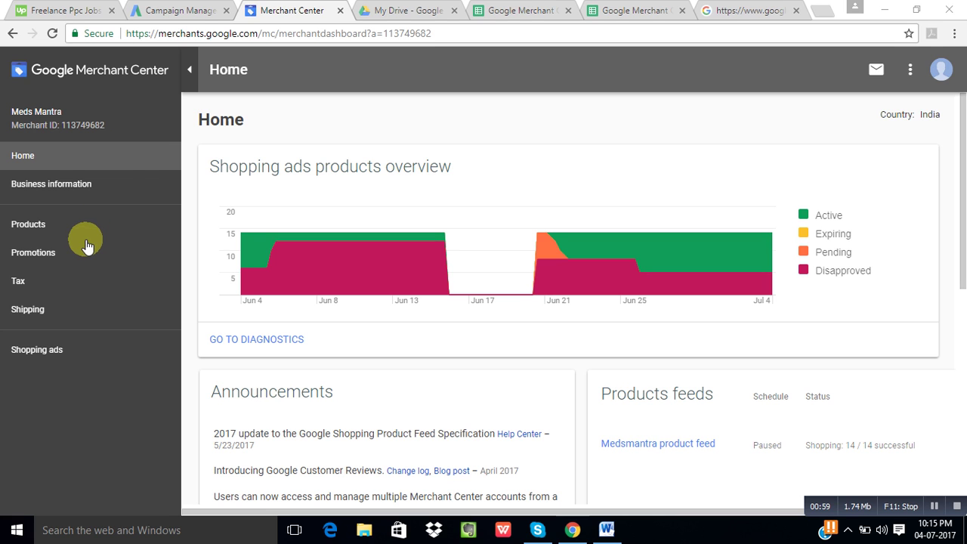
# Step: Examine the product status counts at several dates in the Shopping ads products overview chart
pyautogui.moveTo(320, 215)
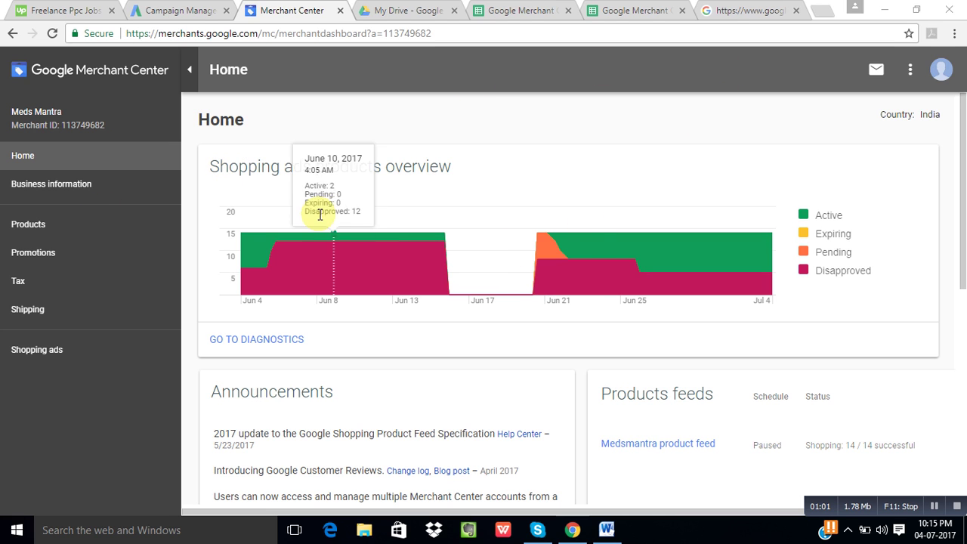
pyautogui.moveTo(708, 268)
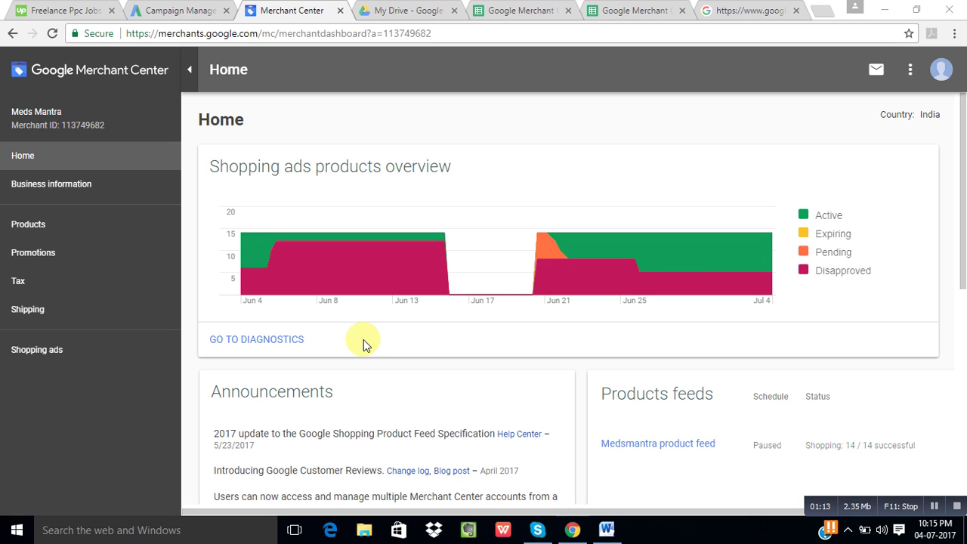
pyautogui.moveTo(309, 273)
pyautogui.moveTo(561, 245)
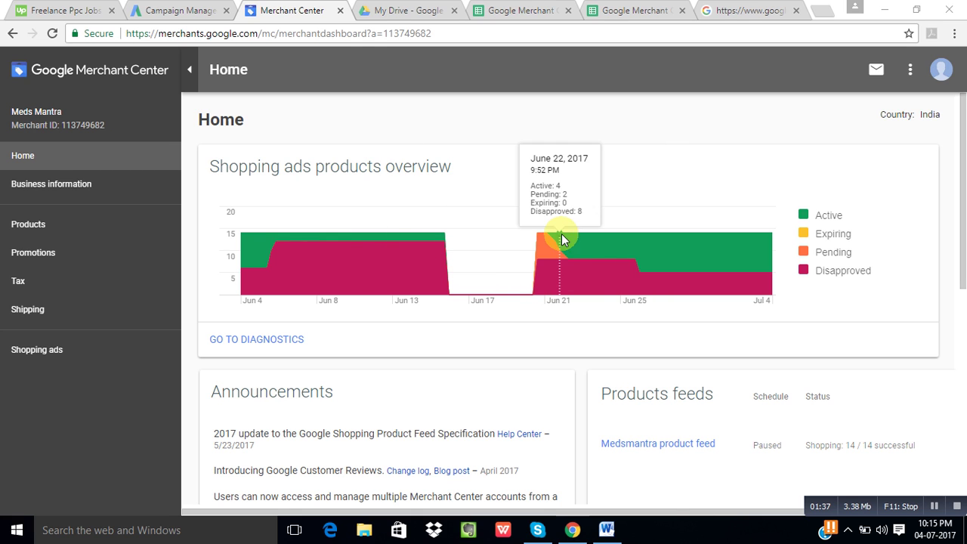
# Step: Open the product feeds list and start registering a new feed
pyautogui.click(49, 225)
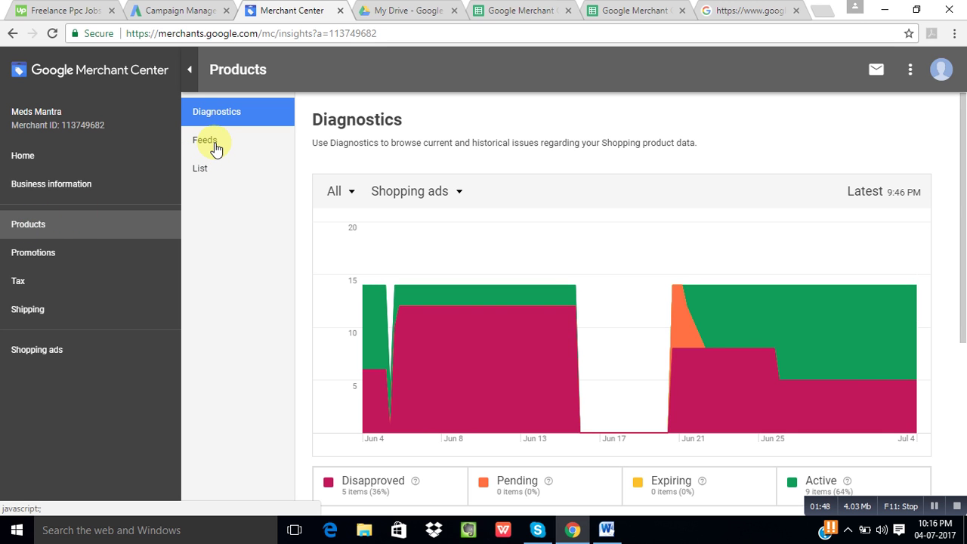
pyautogui.click(215, 144)
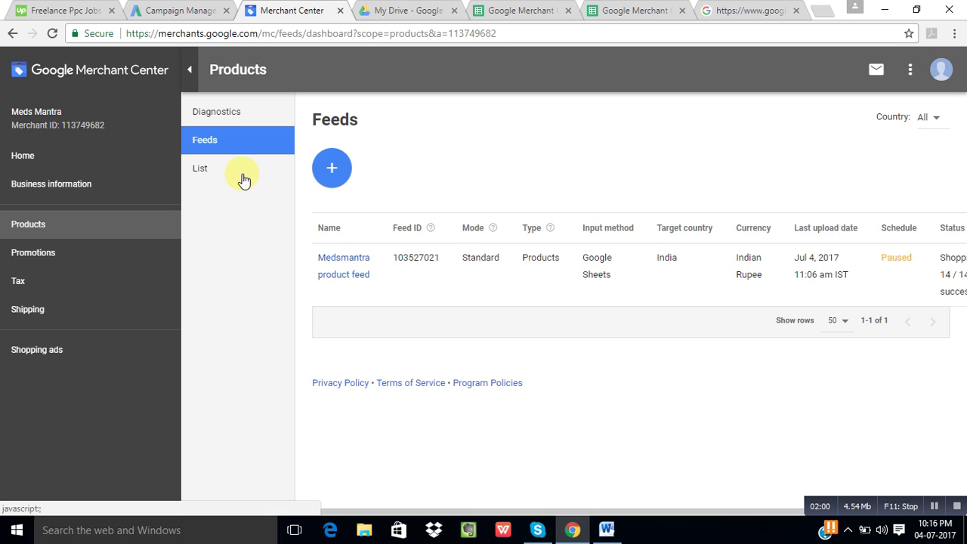
pyautogui.click(326, 168)
pyautogui.click(328, 182)
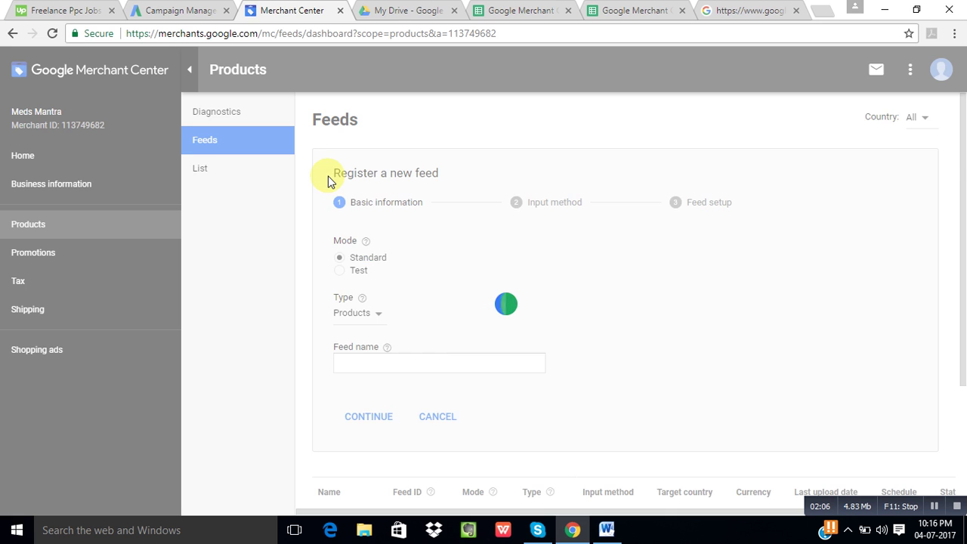
pyautogui.scroll(-2, 458, 249)
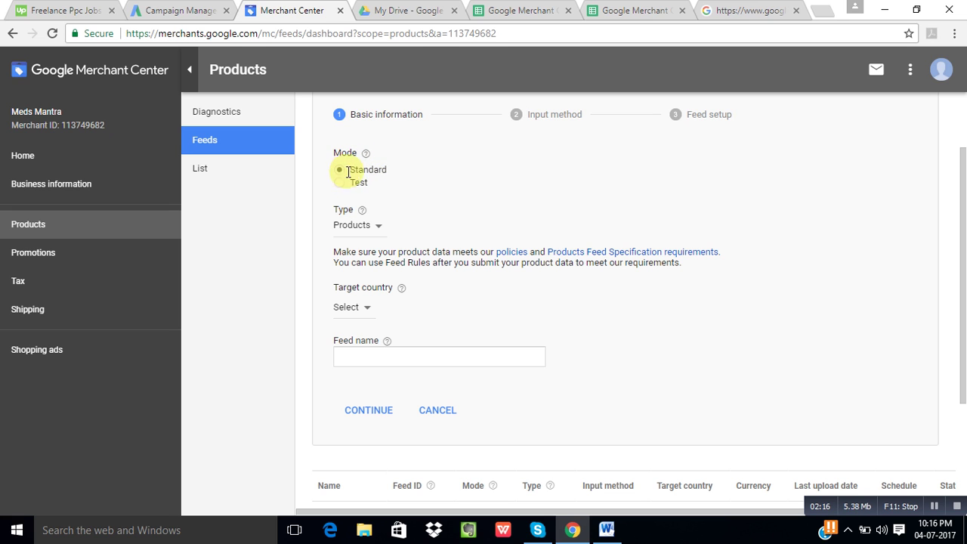
# Step: Set the new feed's type to Products, its target country to India and its currency to Indian Rupee
pyautogui.click(369, 228)
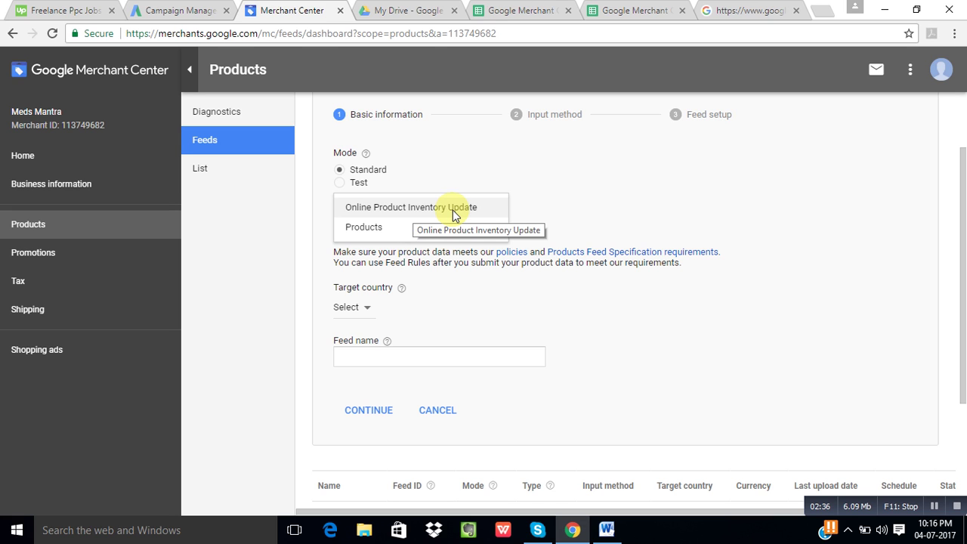
pyautogui.click(400, 235)
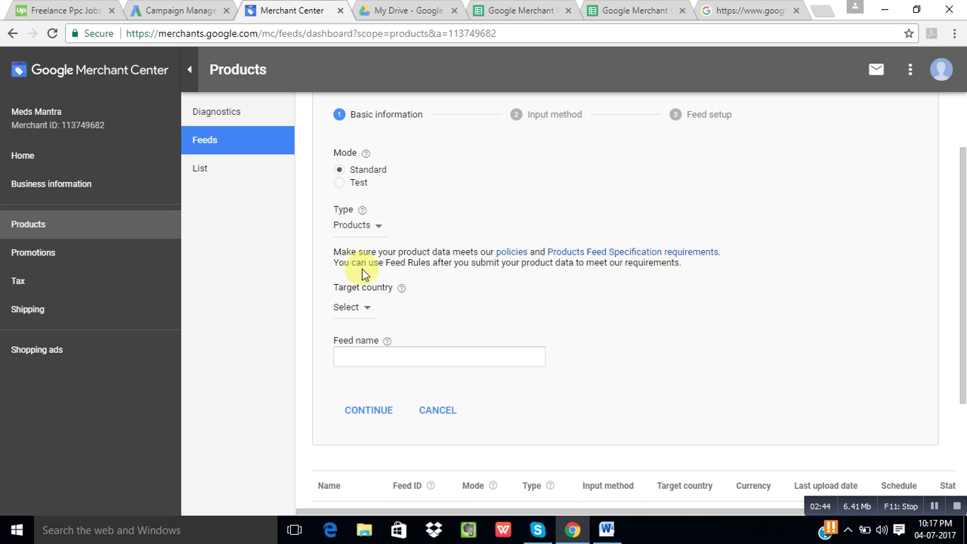
pyautogui.click(355, 309)
pyautogui.press('i')
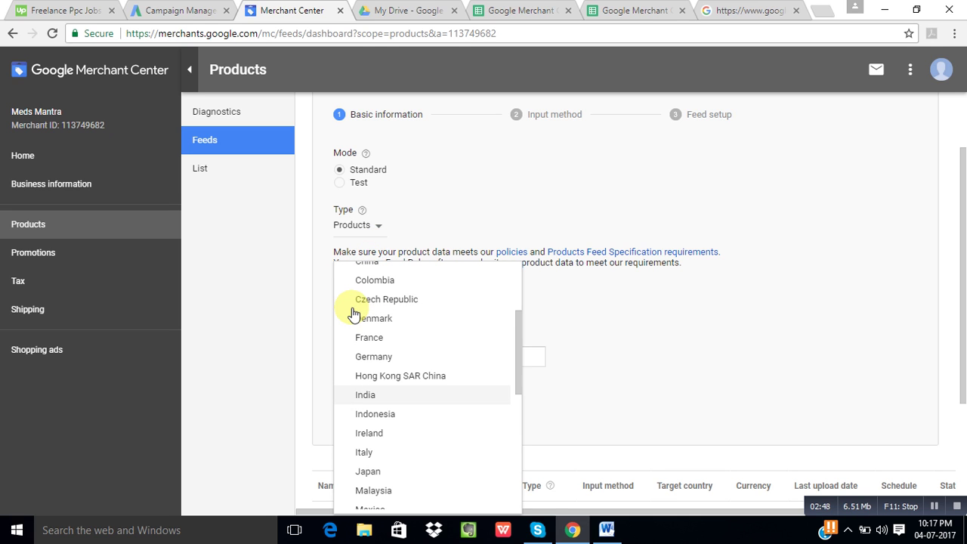
pyautogui.click(390, 394)
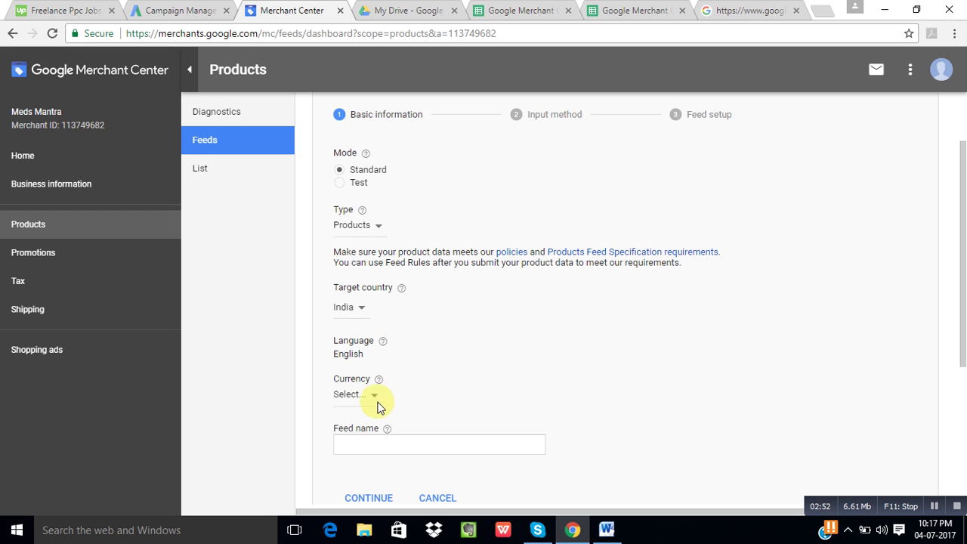
pyautogui.click(367, 396)
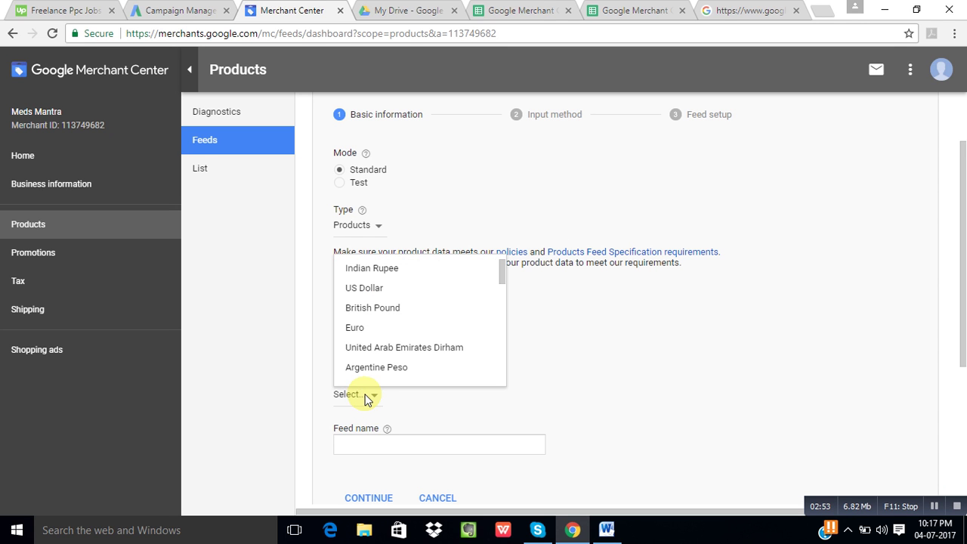
pyautogui.click(369, 276)
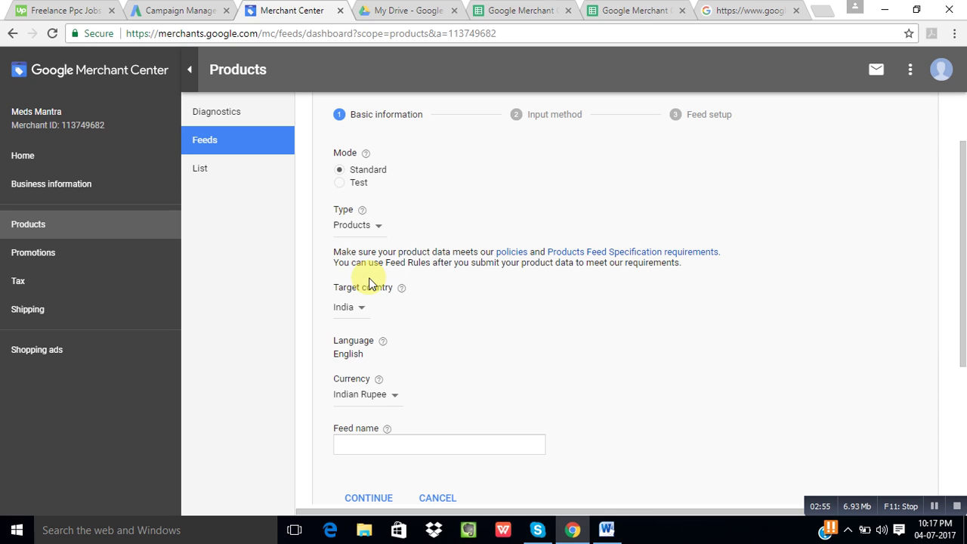
# Step: Name the feed "jhhgh" and choose Google Sheets as its input method, continuing to the feed setup
pyautogui.click(377, 444)
pyautogui.write('jhhgh')
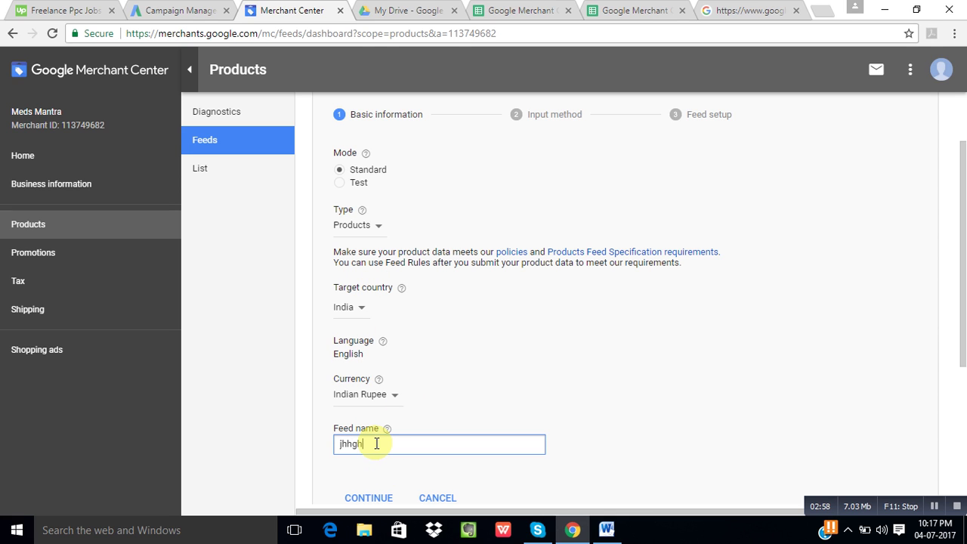
pyautogui.click(371, 496)
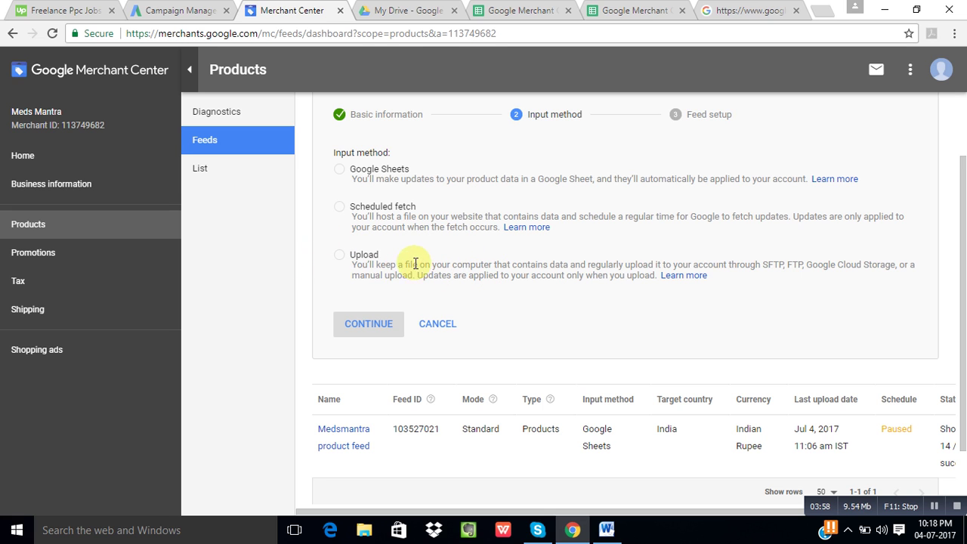
pyautogui.click(339, 169)
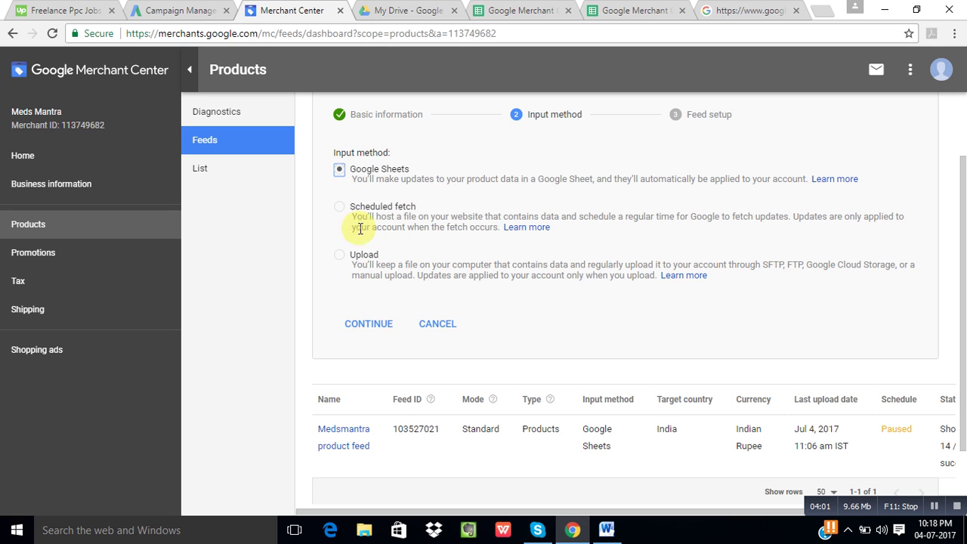
pyautogui.click(360, 325)
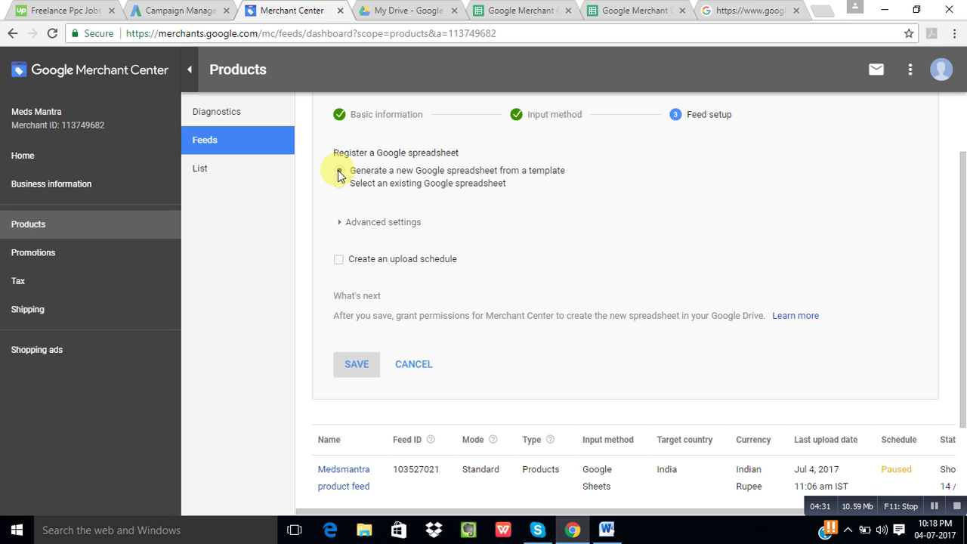
# Step: Keep the feed enabled for Shopping in the advanced settings and add a daily 4:00 AM upload schedule in India Standard Time
pyautogui.click(358, 229)
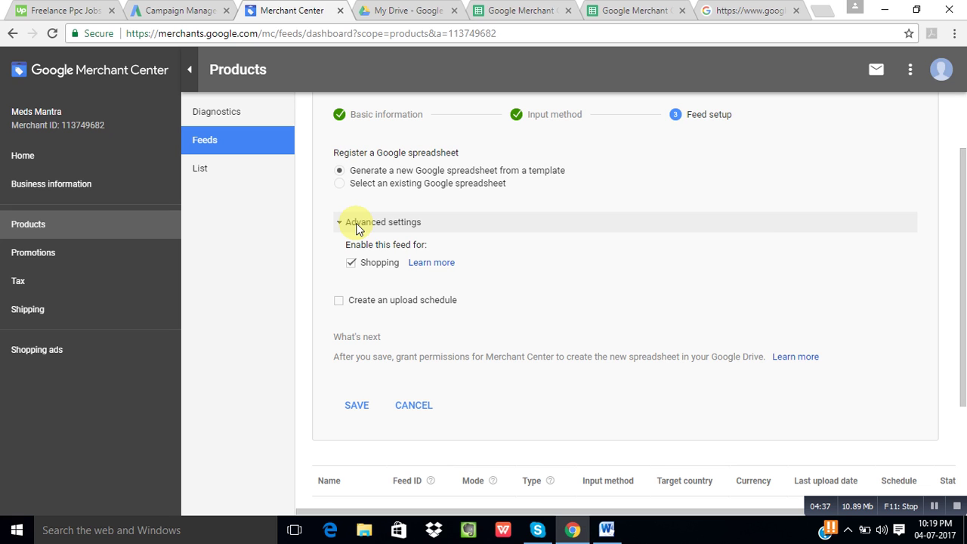
pyautogui.click(351, 264)
pyautogui.click(351, 265)
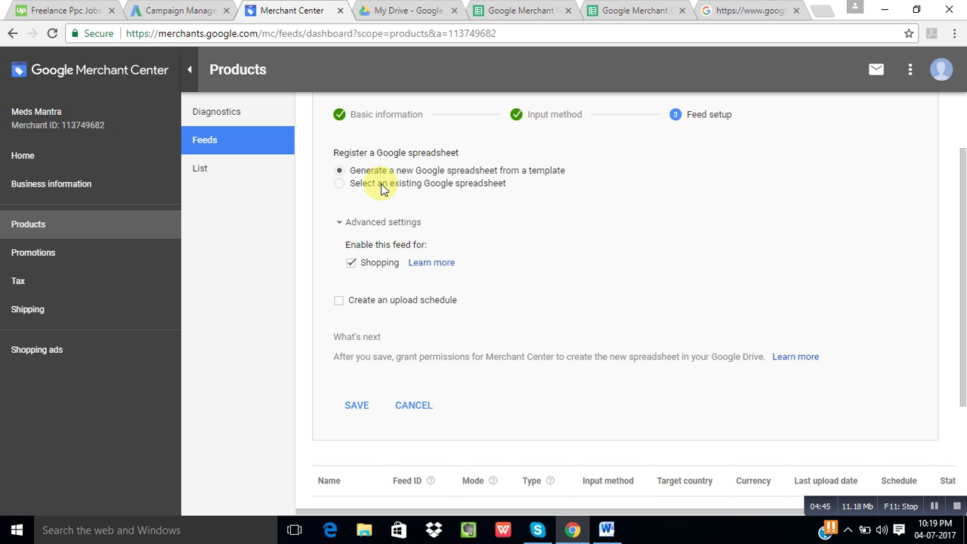
pyautogui.click(338, 301)
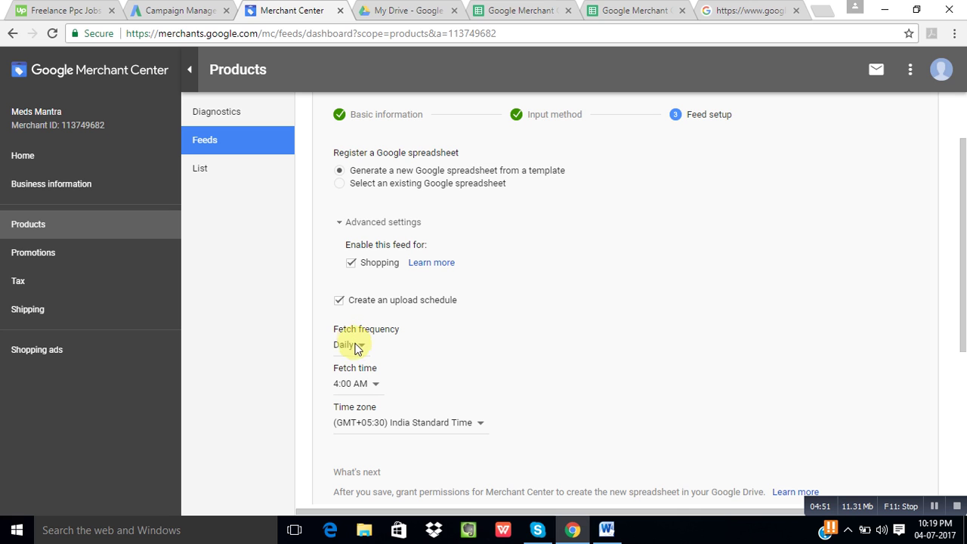
pyautogui.scroll(-2, 418, 356)
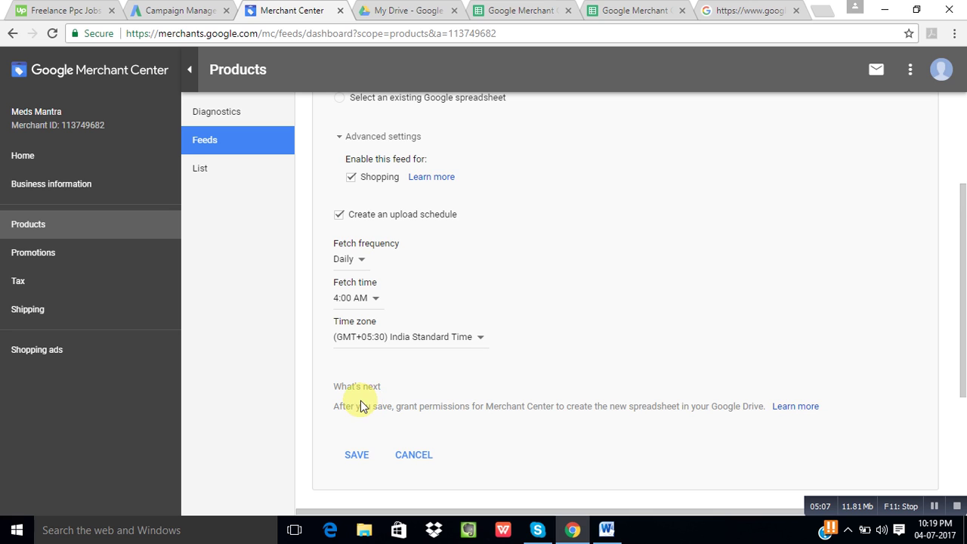
pyautogui.scroll(-1, 361, 406)
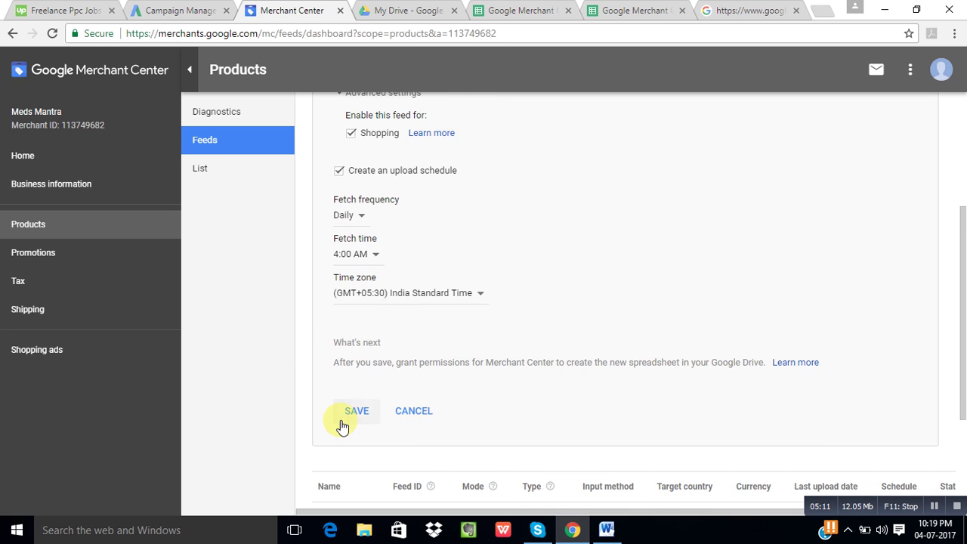
pyautogui.scroll(2, 337, 300)
pyautogui.scroll(1, 337, 300)
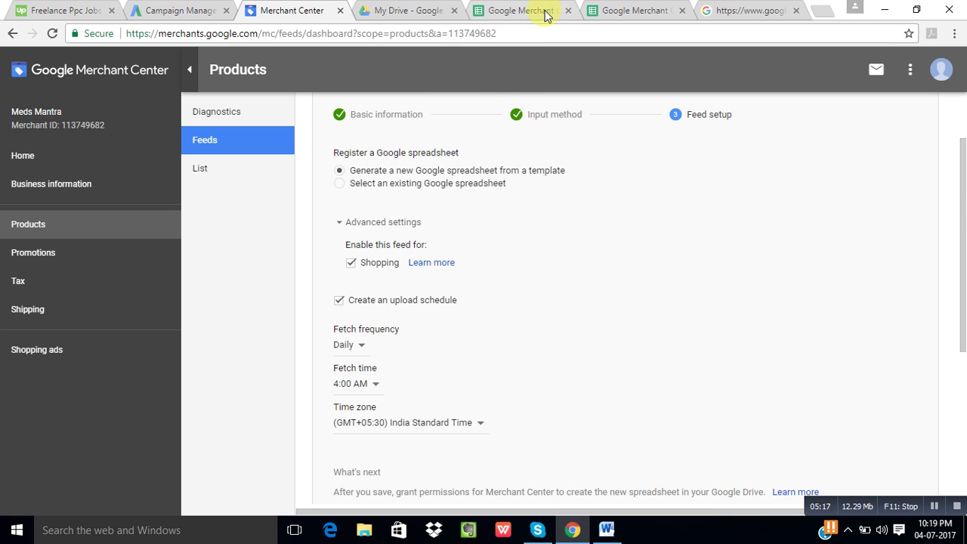
# Step: Switch to Google Sheets and examine the column headers of the Meds Mantra Feed spreadsheet
pyautogui.click(624, 11)
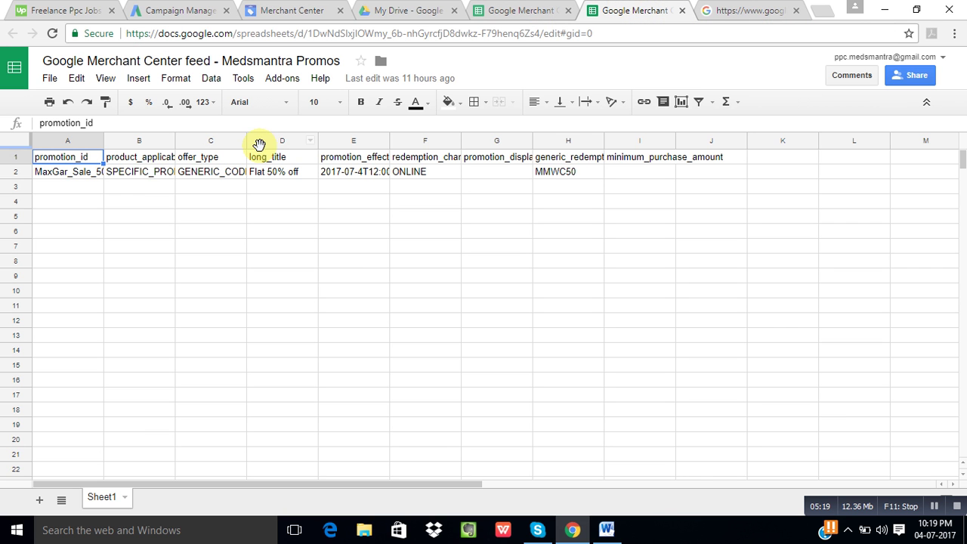
pyautogui.click(561, 9)
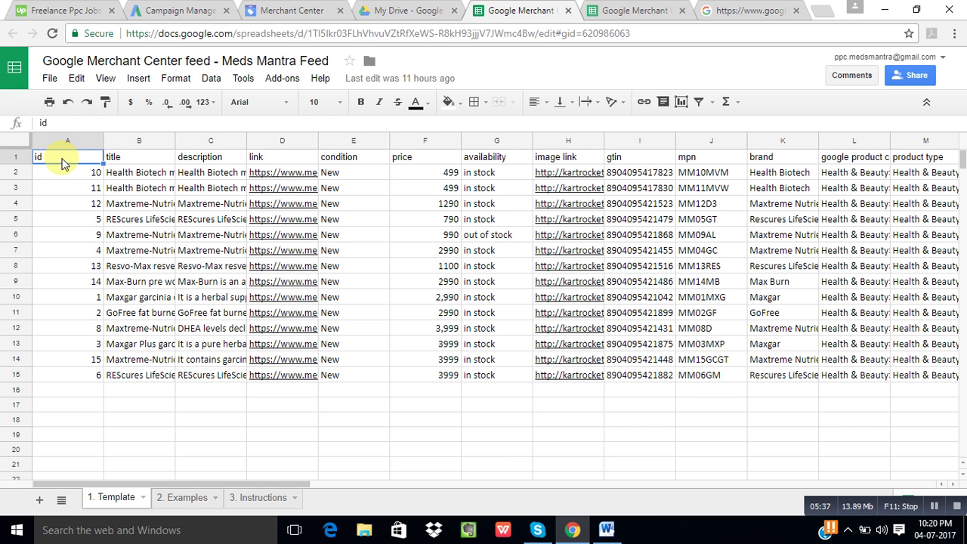
pyautogui.click(129, 157)
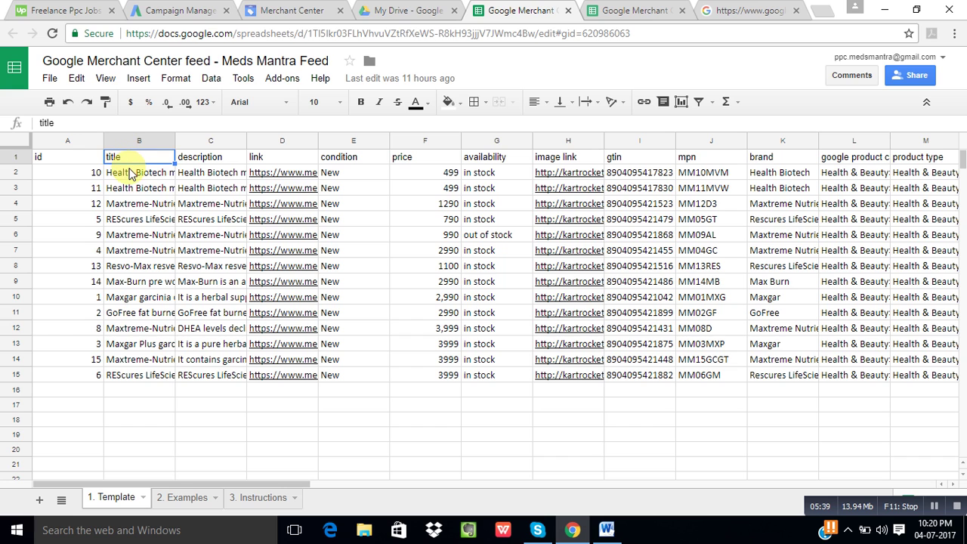
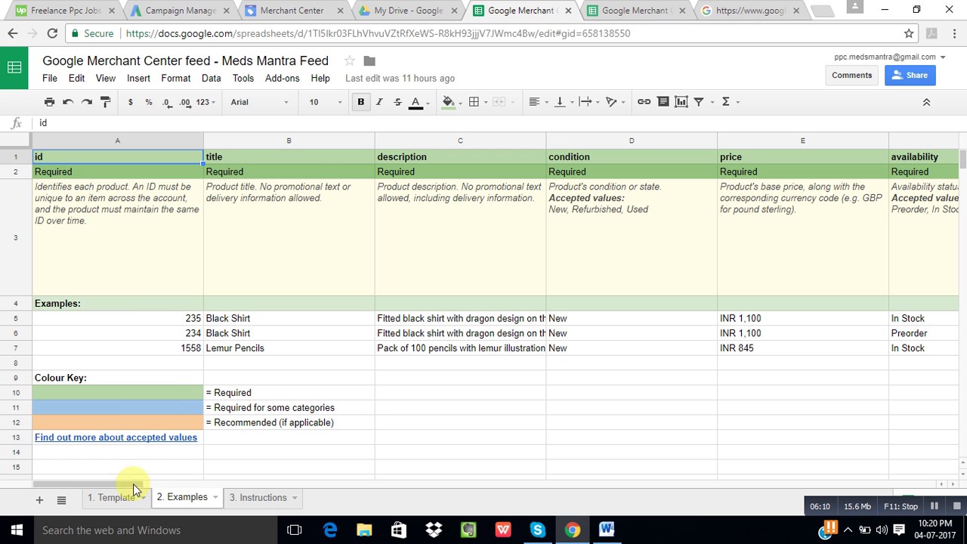
# Step: Open the Template sheet and examine the first product's title, description and link entries in row 2
pyautogui.click(113, 498)
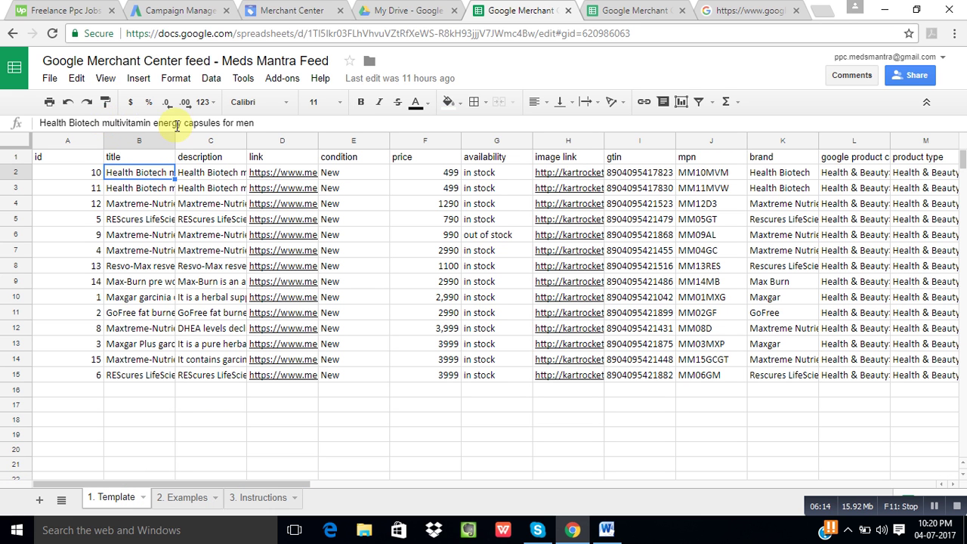
pyautogui.click(79, 178)
pyautogui.click(121, 175)
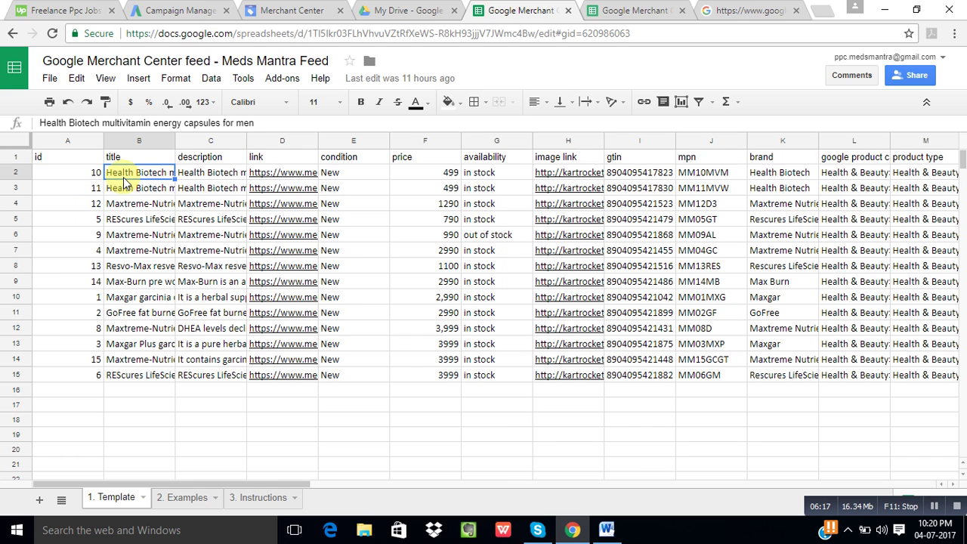
pyautogui.click(191, 178)
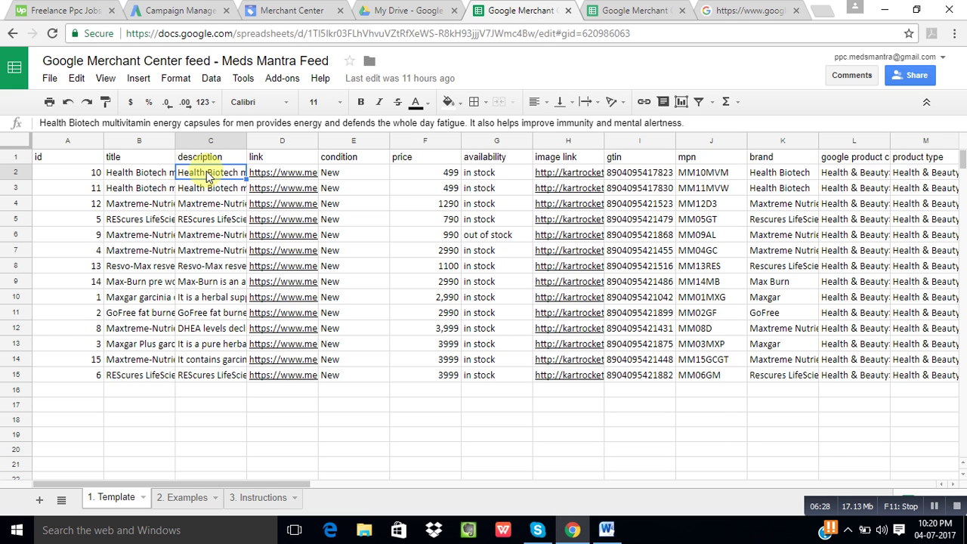
pyautogui.click(298, 157)
pyautogui.press('Down')
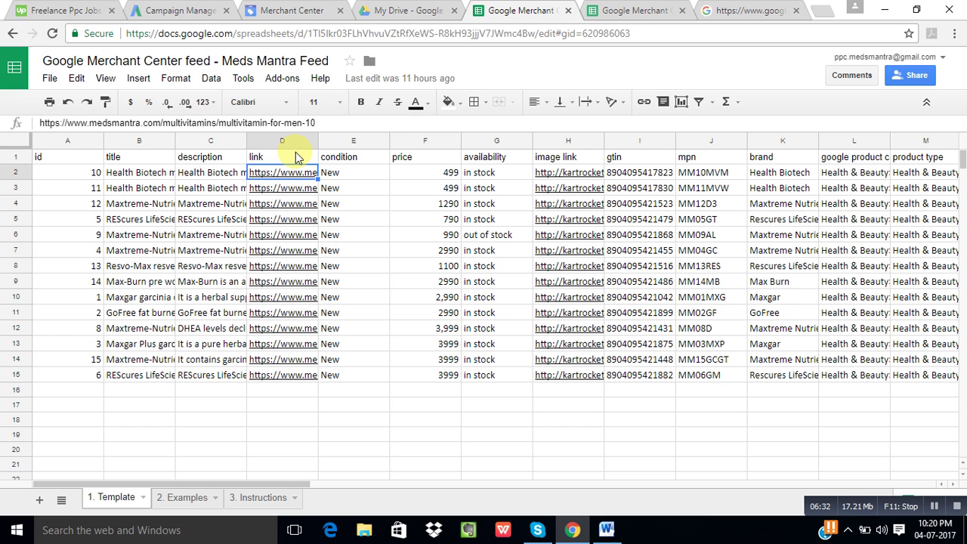
pyautogui.moveTo(280, 173)
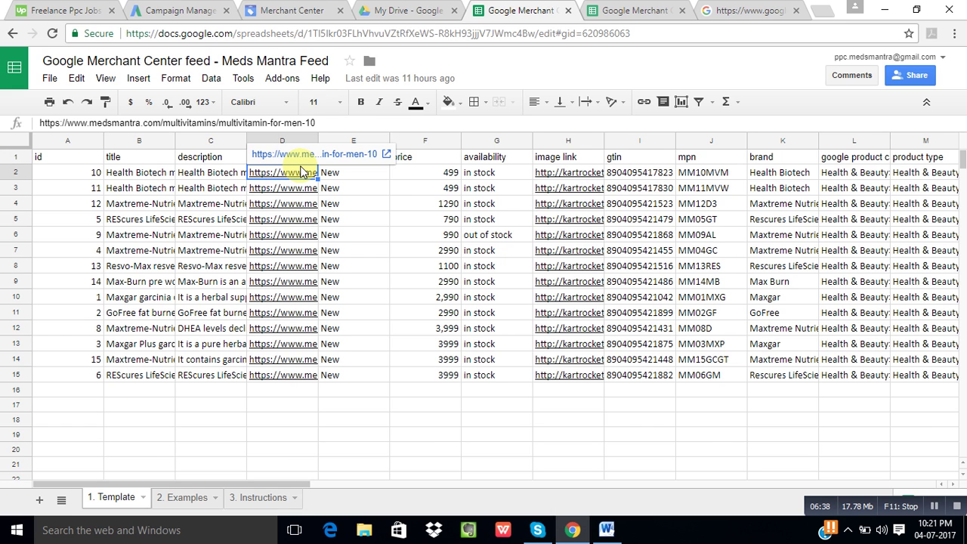
# Step: Review the first product's condition, price, availability, image link, gtin, mpn and brand entries in row 2
pyautogui.click(340, 174)
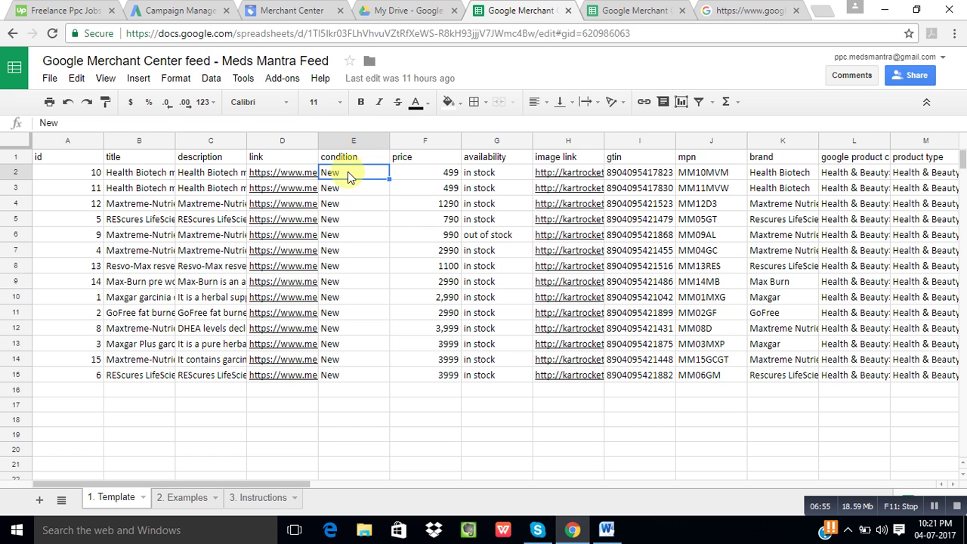
pyautogui.click(441, 173)
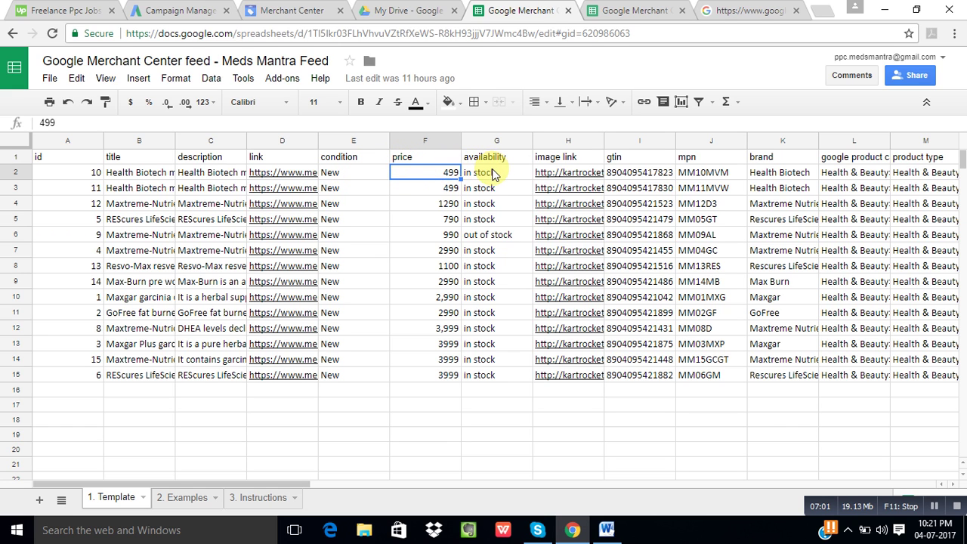
pyautogui.click(492, 173)
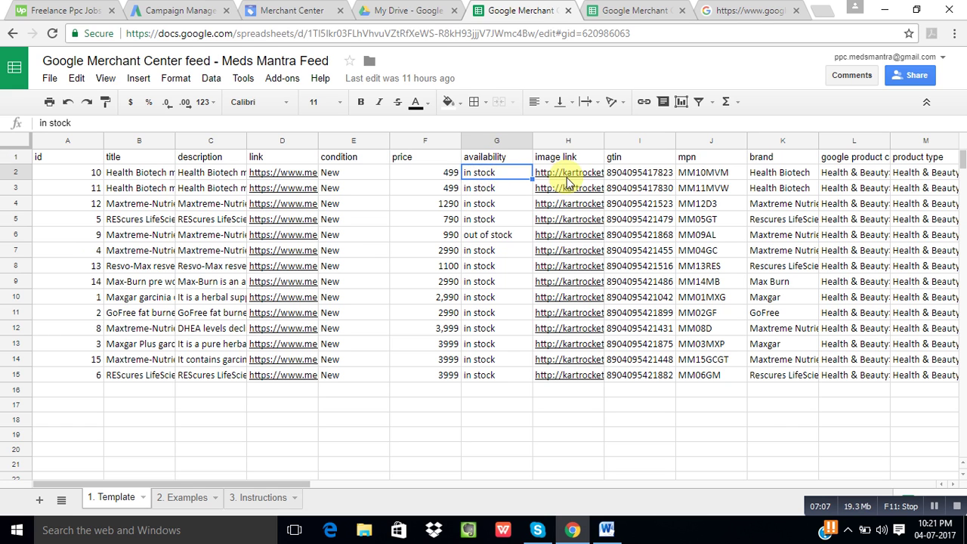
pyautogui.press('Right')
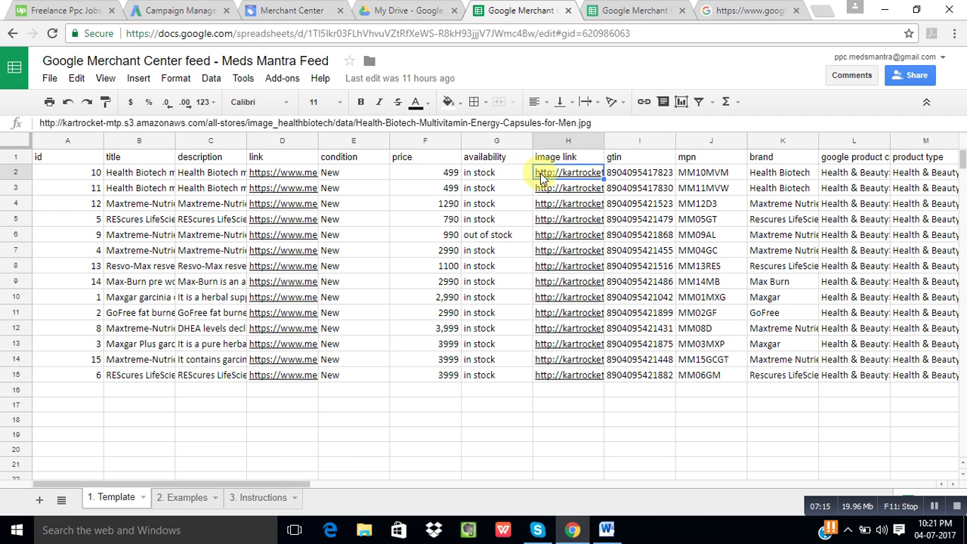
pyautogui.click(620, 174)
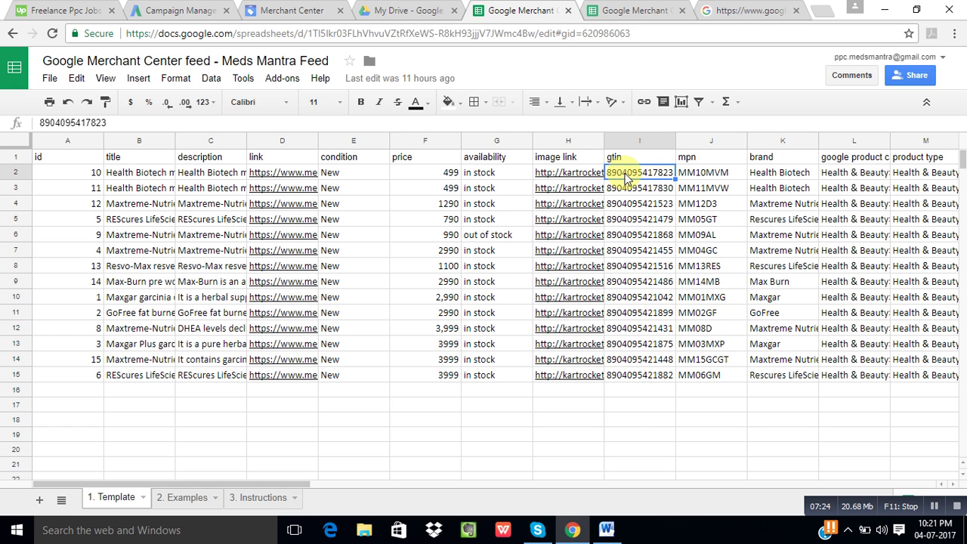
pyautogui.click(689, 173)
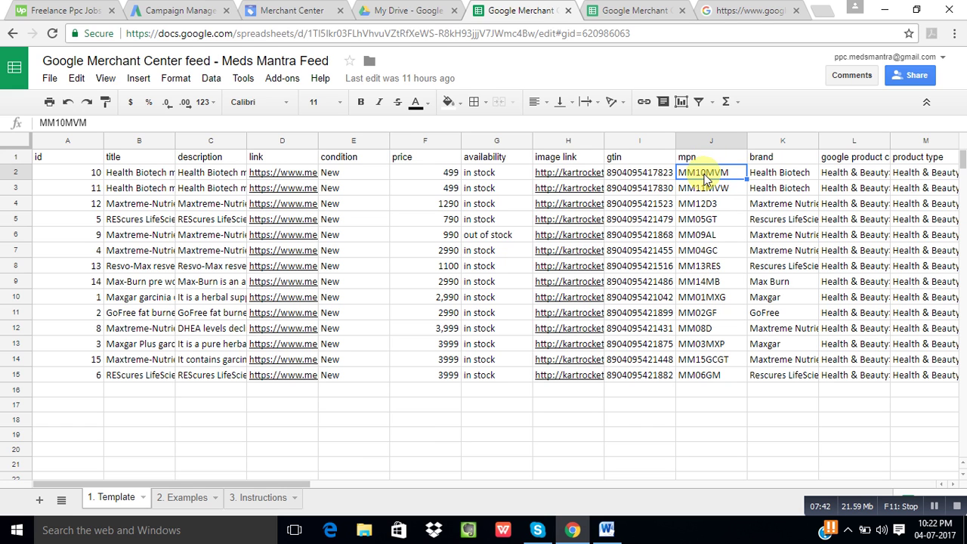
pyautogui.press('Right')
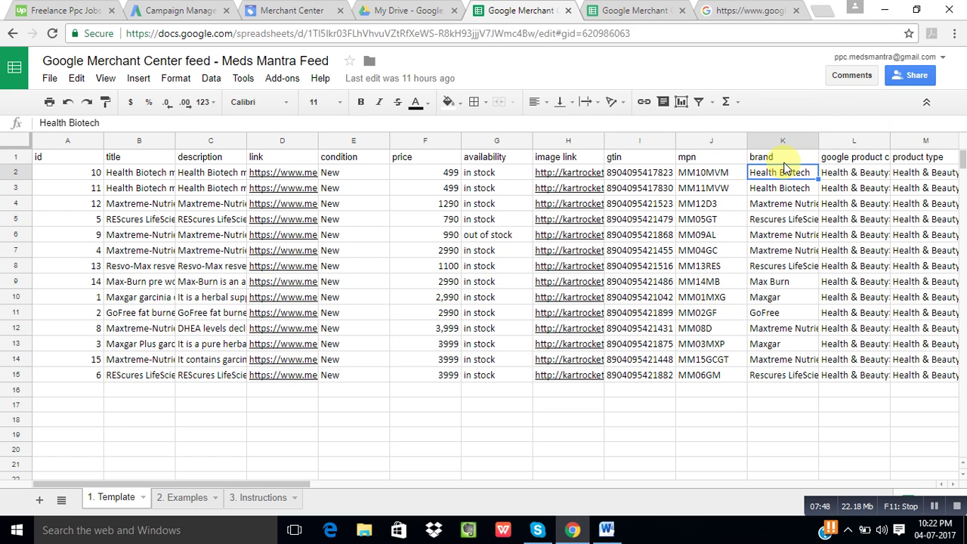
# Step: Examine the google product category column, checking its header and the first product's category path
pyautogui.press('Right')
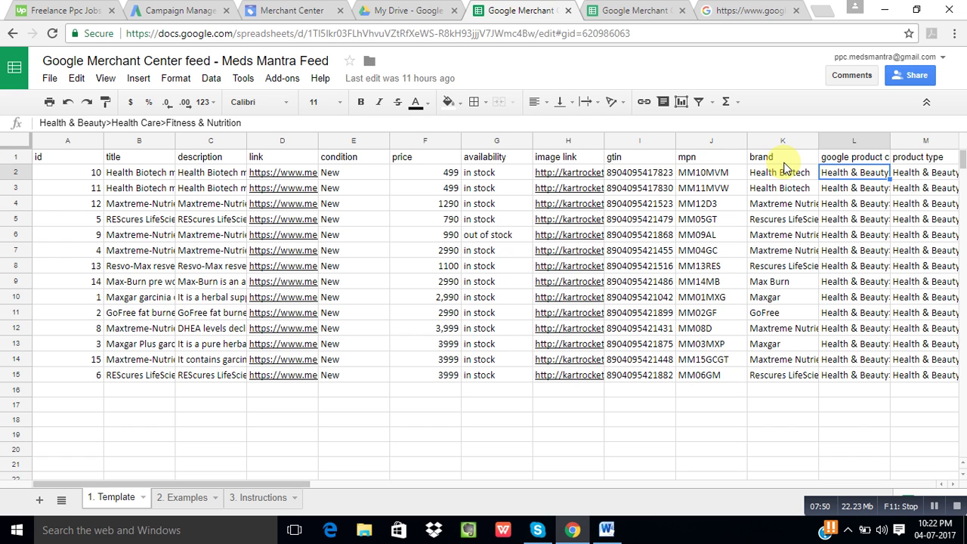
pyautogui.press('Up')
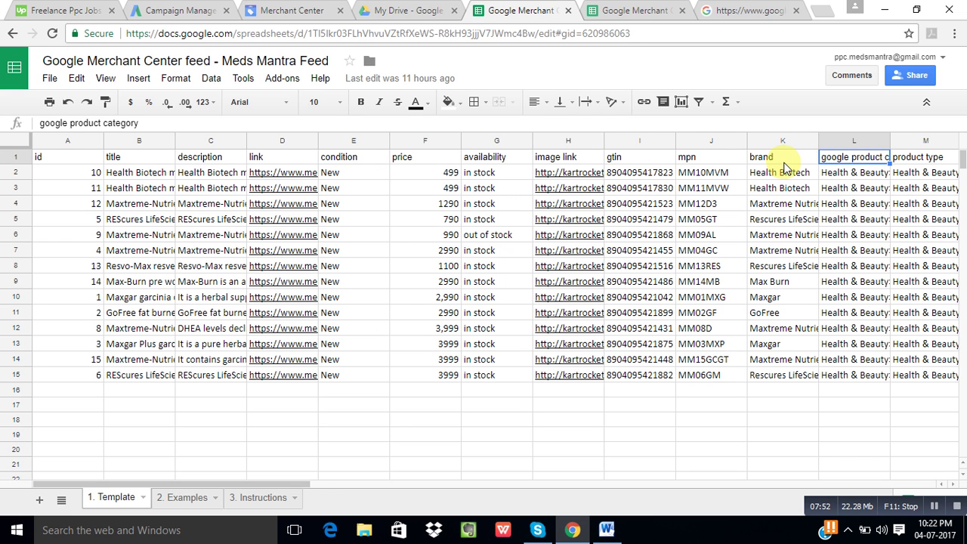
pyautogui.press('Right')
pyautogui.press('Left')
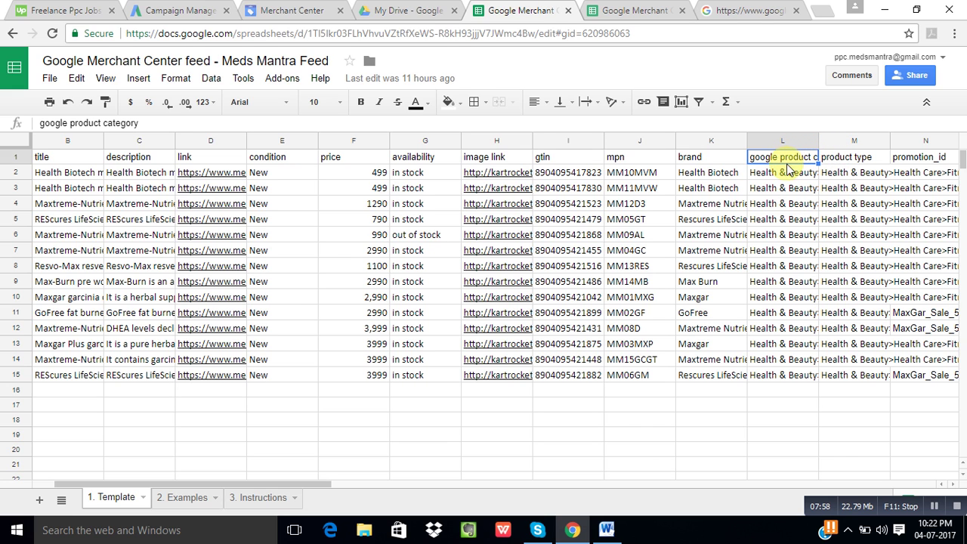
pyautogui.click(783, 174)
pyautogui.click(779, 157)
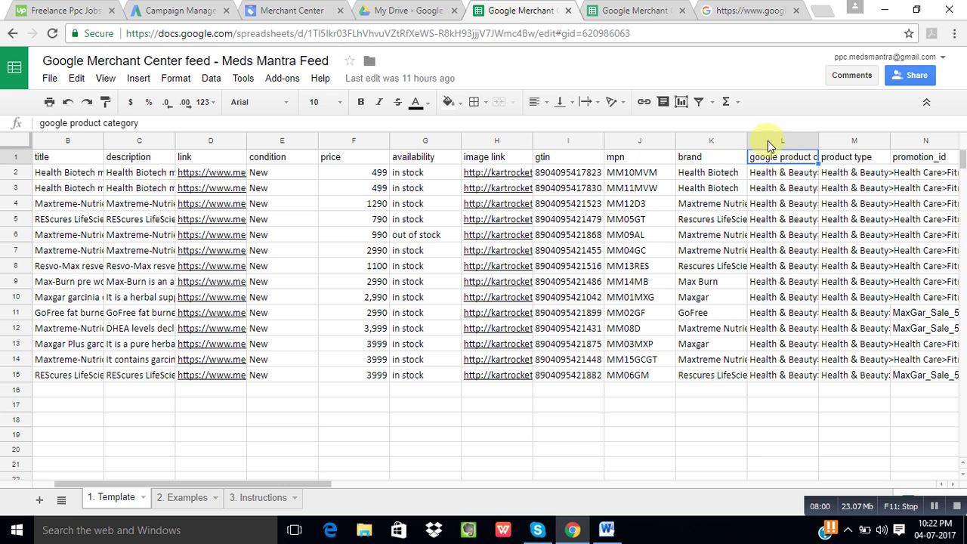
# Step: Switch to the open taxonomy page, go from there to the Google homepage and search for "google product taxonomy"
pyautogui.click(714, 7)
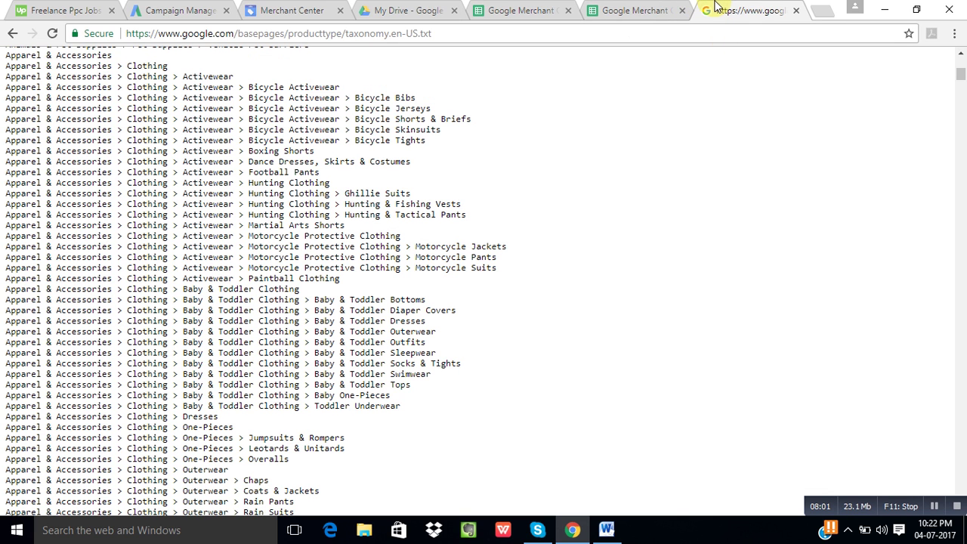
pyautogui.click(288, 33)
pyautogui.write('google')
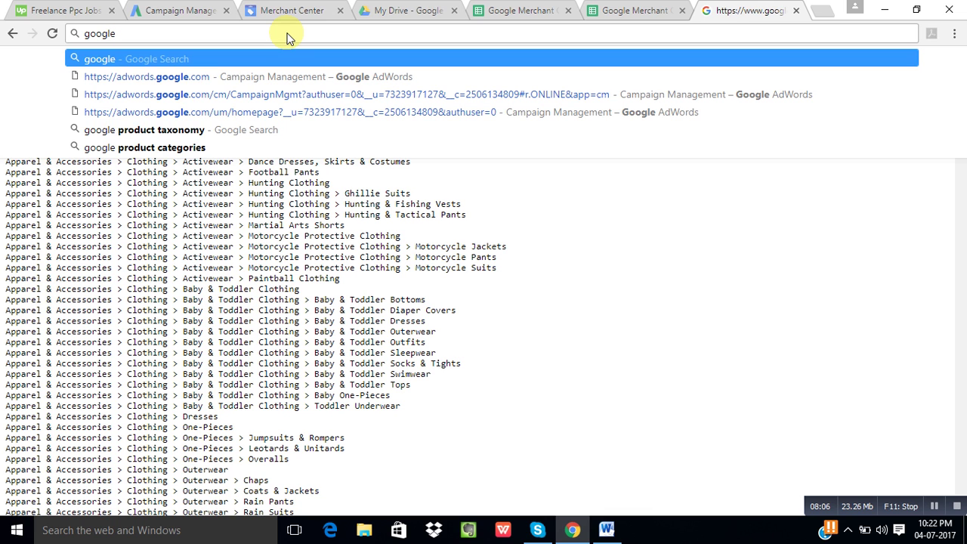
pyautogui.write('.c')
pyautogui.press('Return')
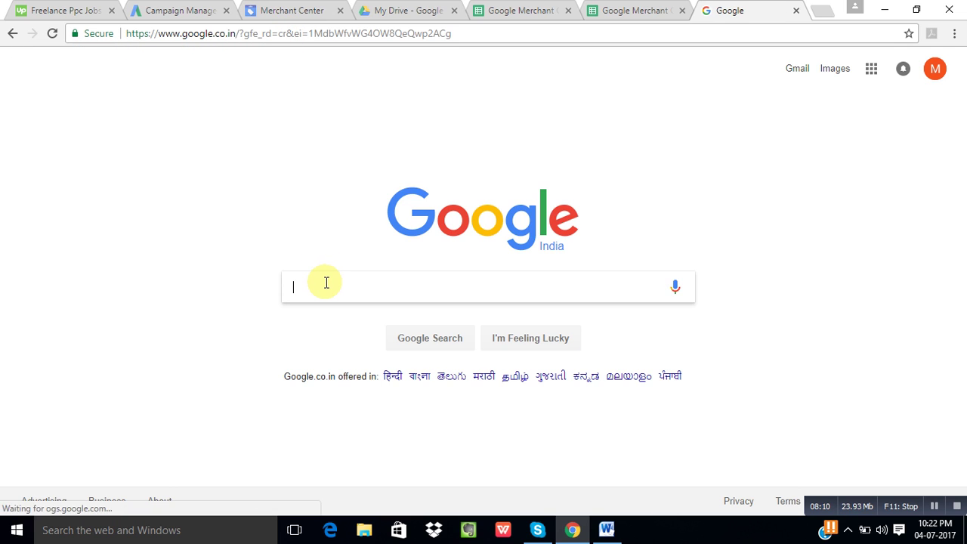
pyautogui.click(326, 283)
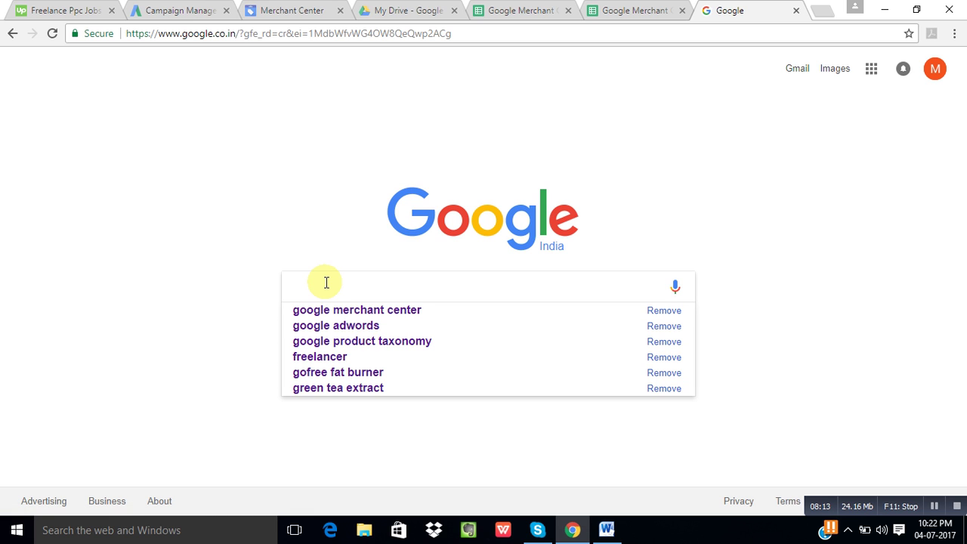
pyautogui.press('Down')
pyautogui.press('Down')
pyautogui.press('Down')
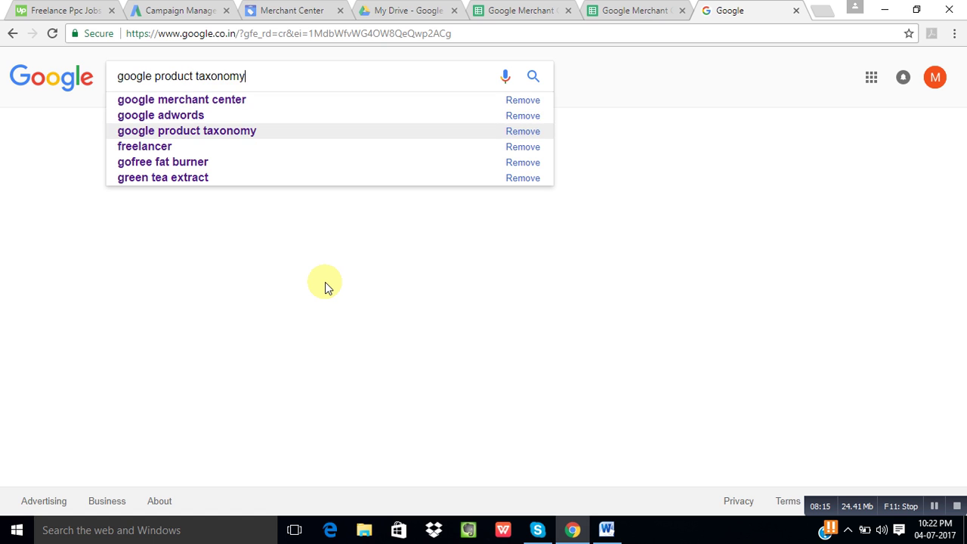
pyautogui.press('Return')
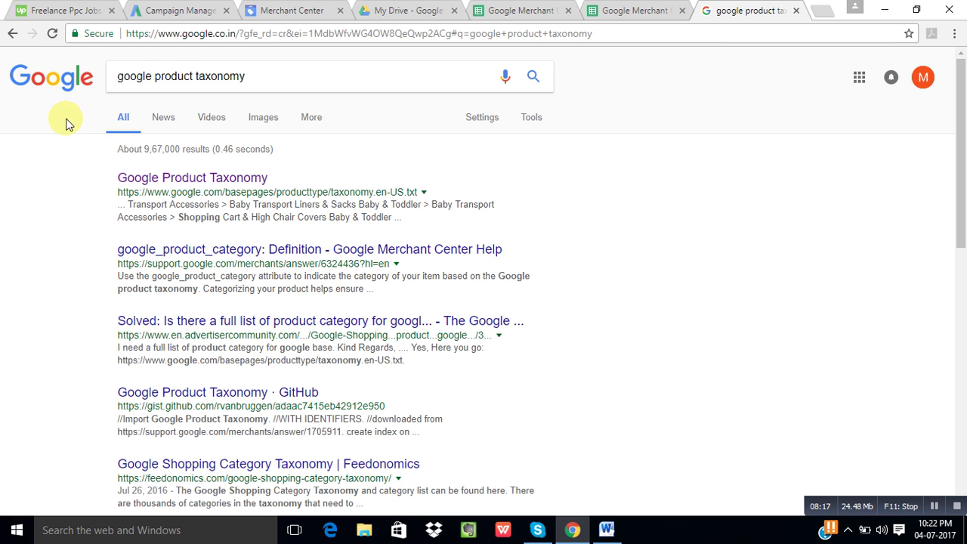
# Step: Open the official Google Product Taxonomy result and read through its list of product categories
pyautogui.click(181, 179)
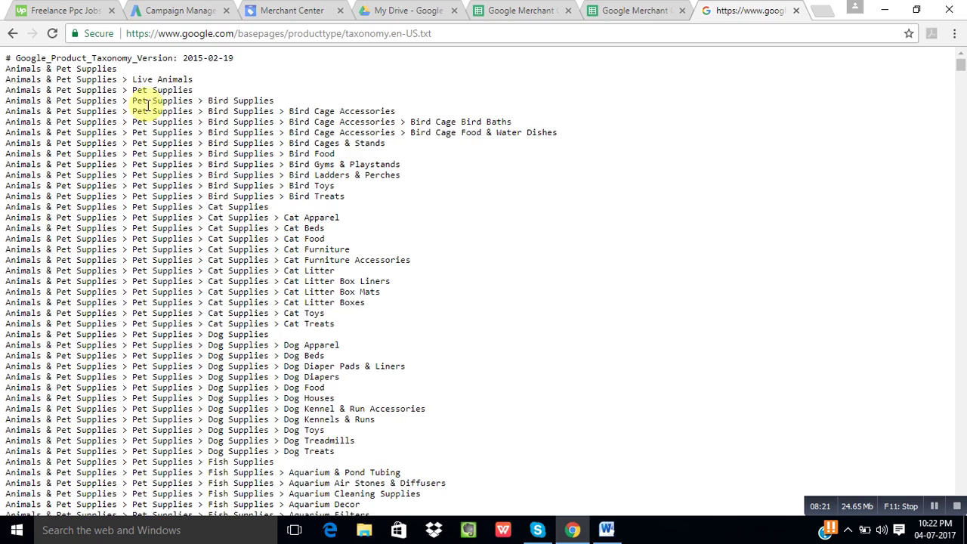
pyautogui.scroll(-3, 83, 216)
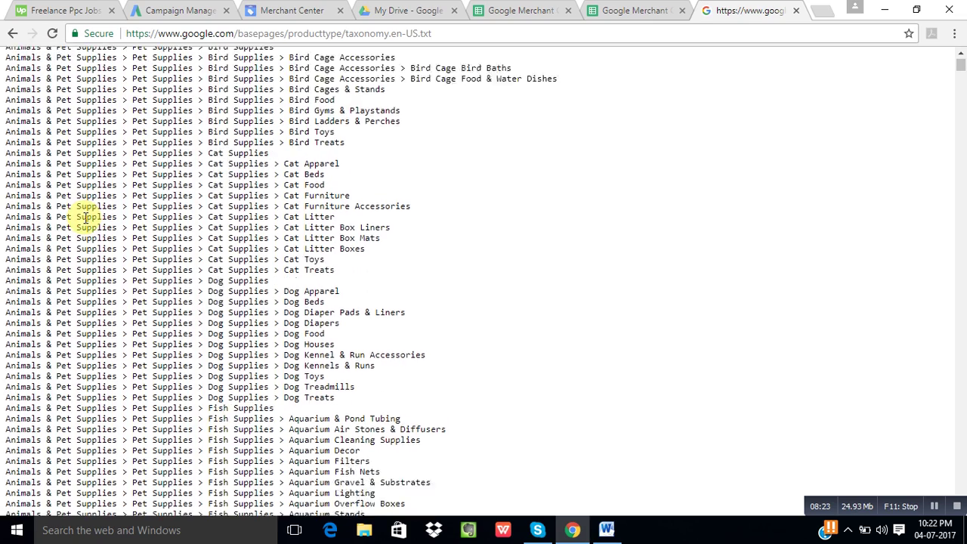
pyautogui.scroll(-9, 85, 218)
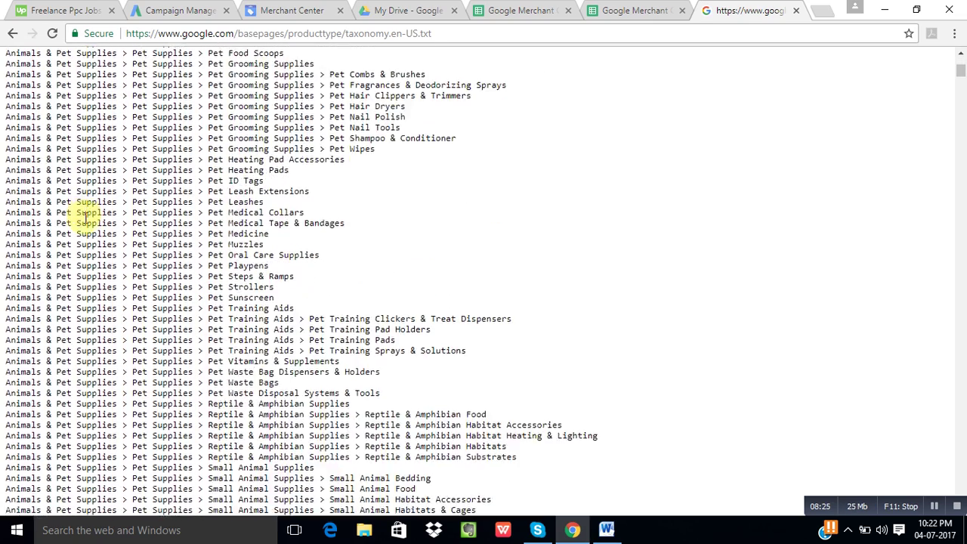
pyautogui.scroll(-12, 85, 218)
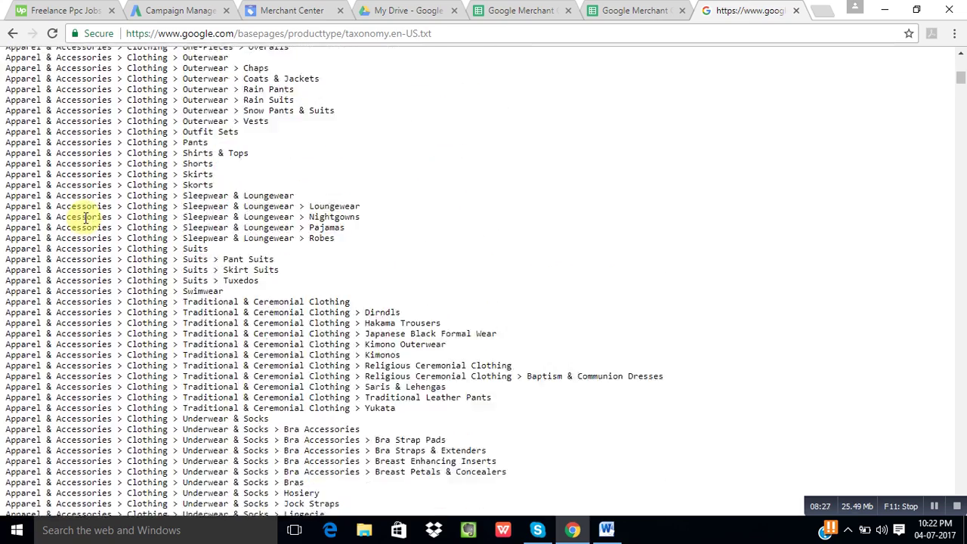
pyautogui.scroll(-9, 86, 218)
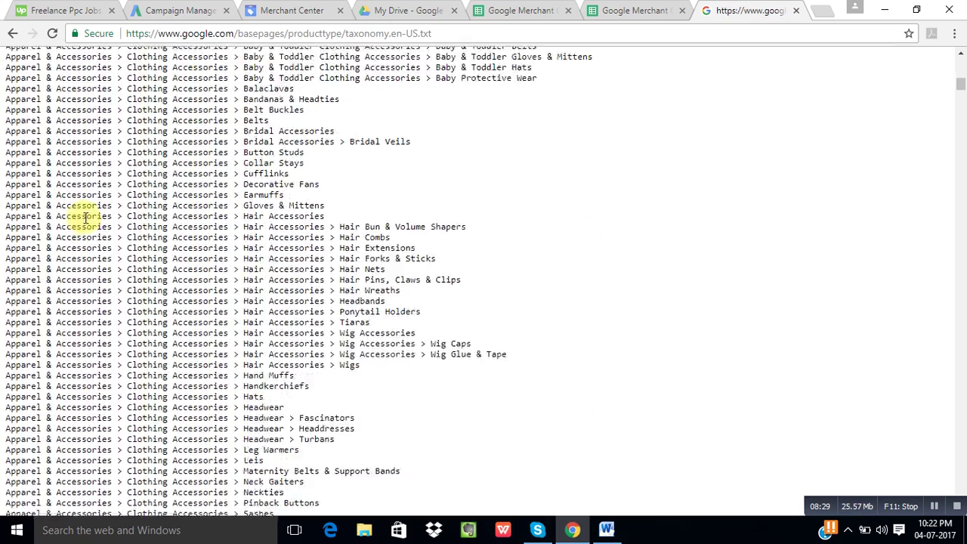
pyautogui.scroll(-12, 86, 218)
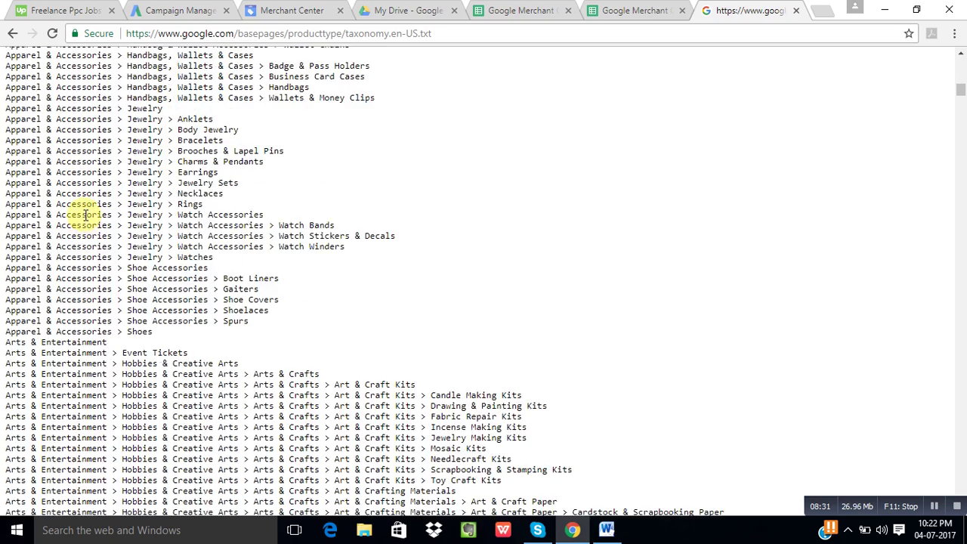
pyautogui.scroll(-10, 86, 215)
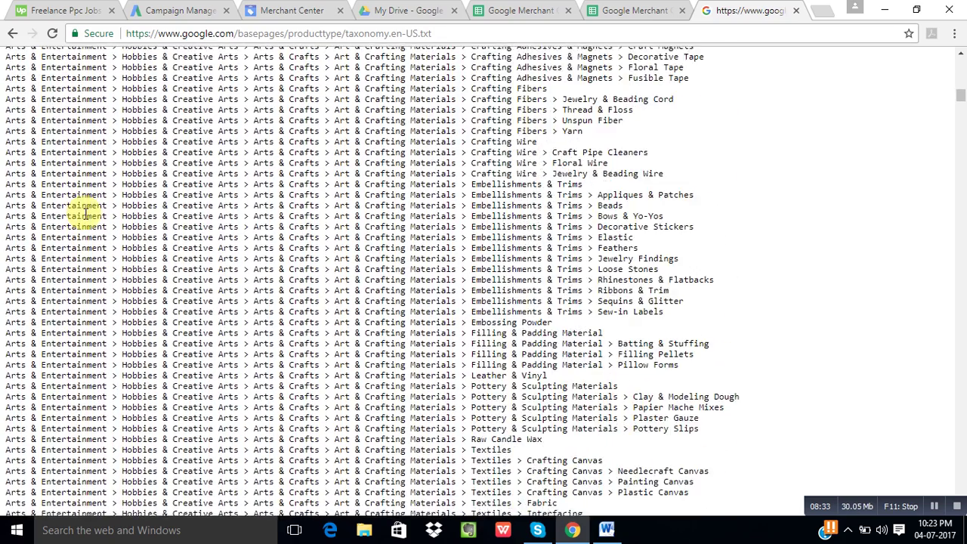
pyautogui.scroll(-1, 86, 215)
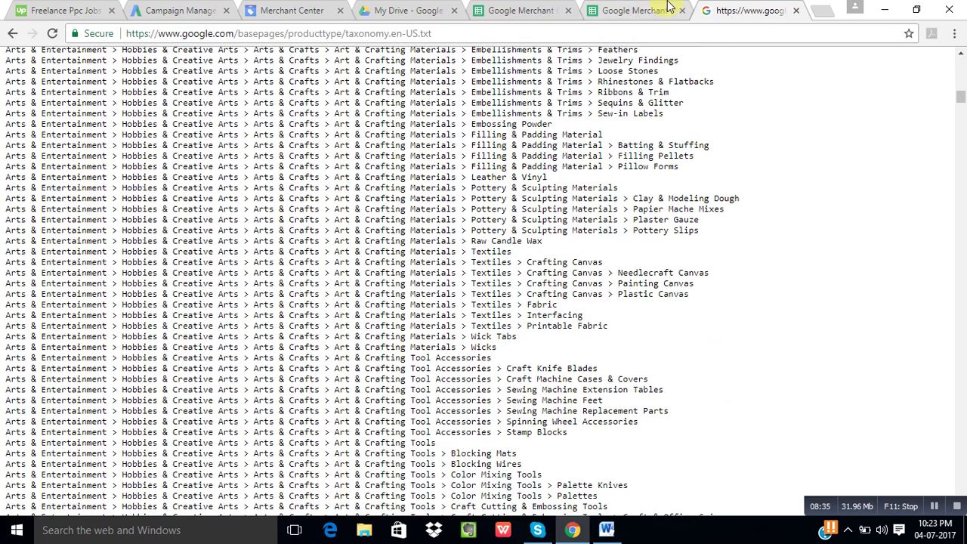
# Step: Return to the Meds Mantra feed spreadsheet and compare the first product's google product category with its product type
pyautogui.click(635, 10)
pyautogui.click(539, 10)
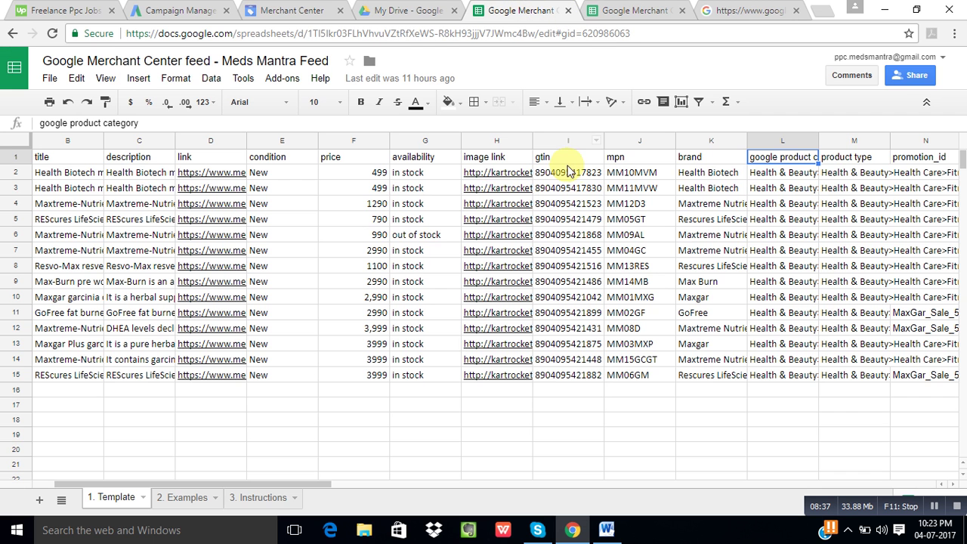
pyautogui.click(771, 172)
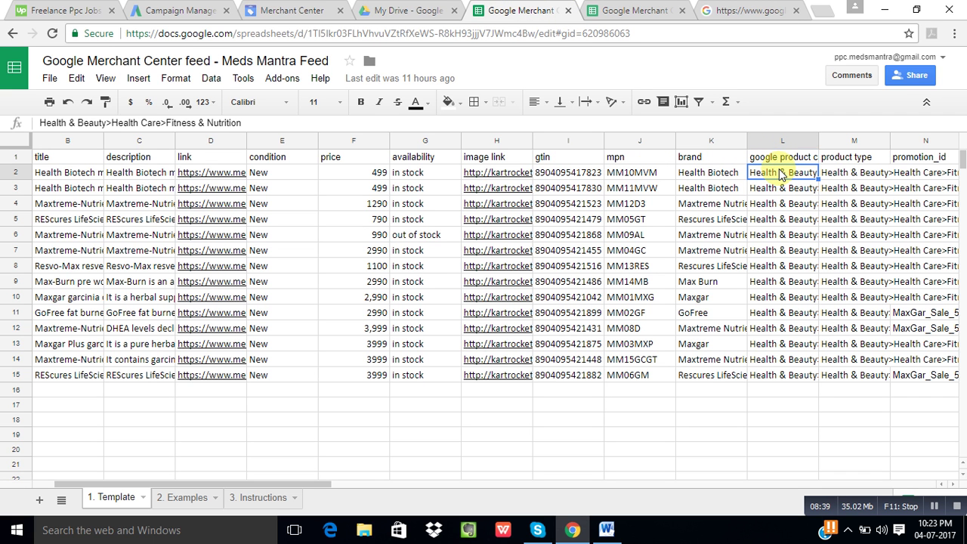
pyautogui.click(839, 161)
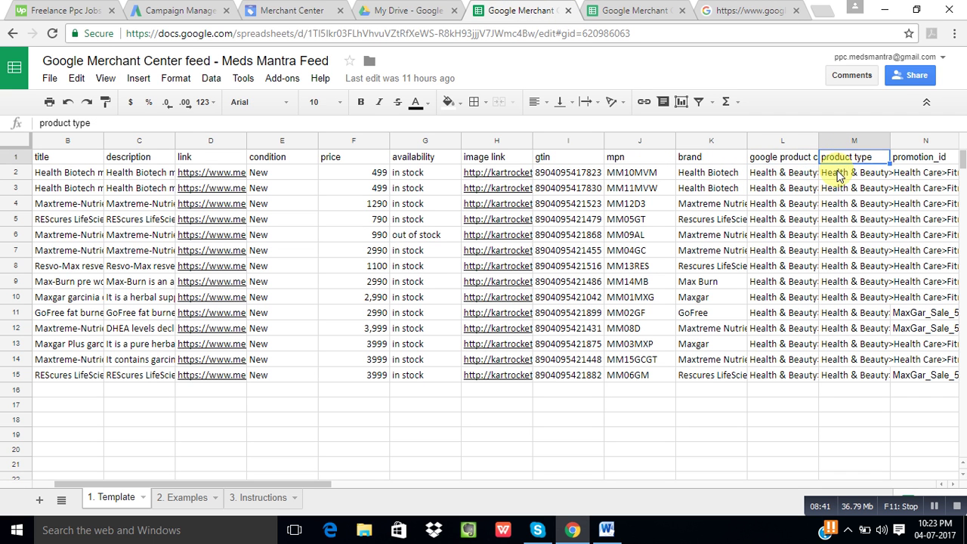
pyautogui.click(839, 175)
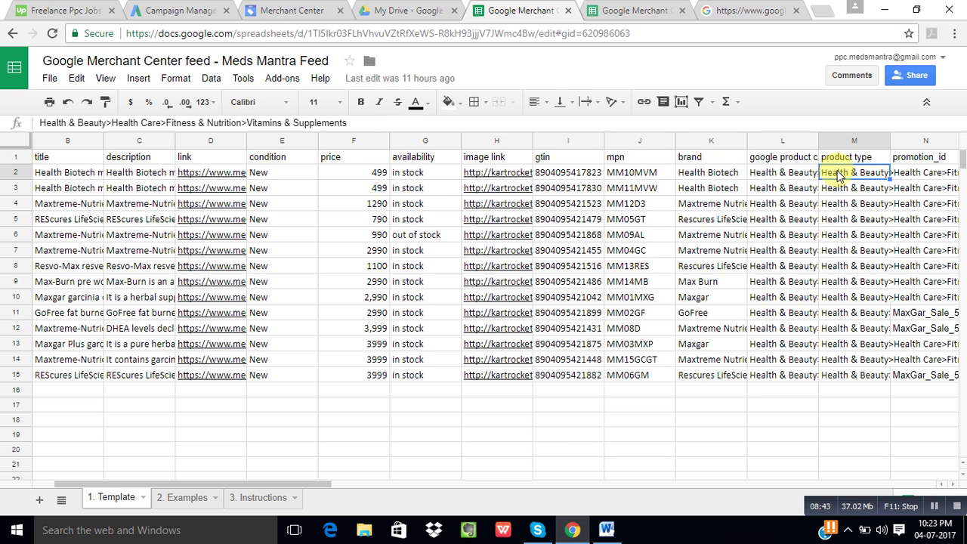
pyautogui.press('Left')
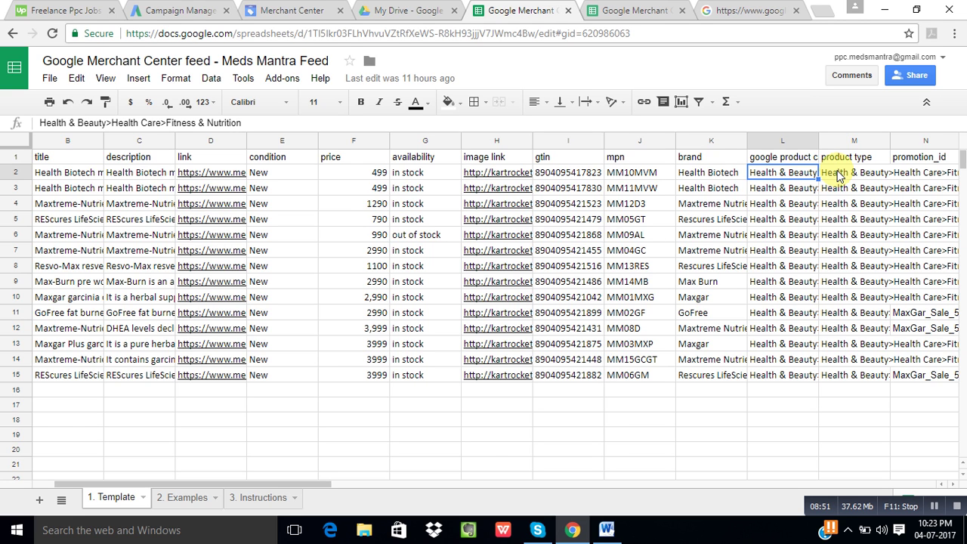
# Step: Check the first product's product type path against the neighbouring google product category path
pyautogui.click(839, 175)
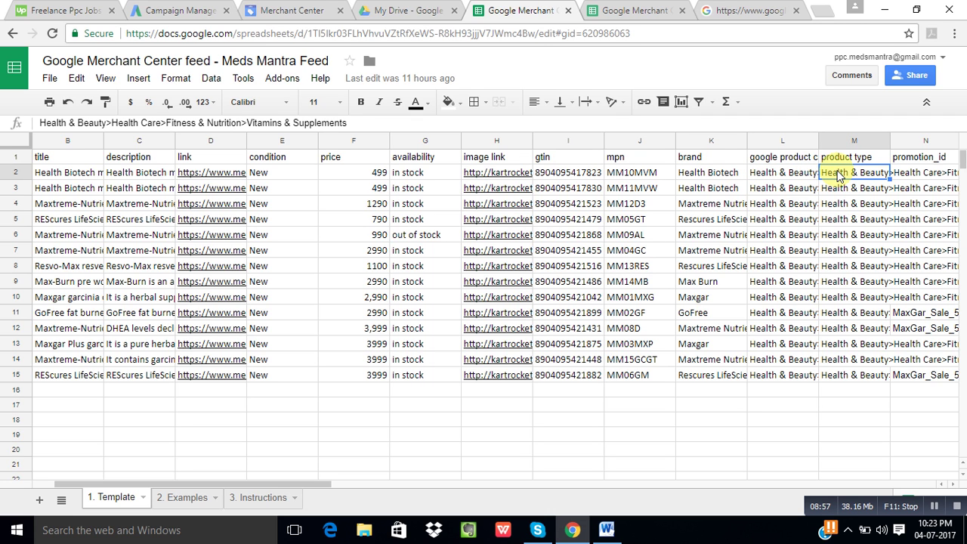
pyautogui.press('Left')
pyautogui.press('Right')
pyautogui.press('Left')
pyautogui.press('Right')
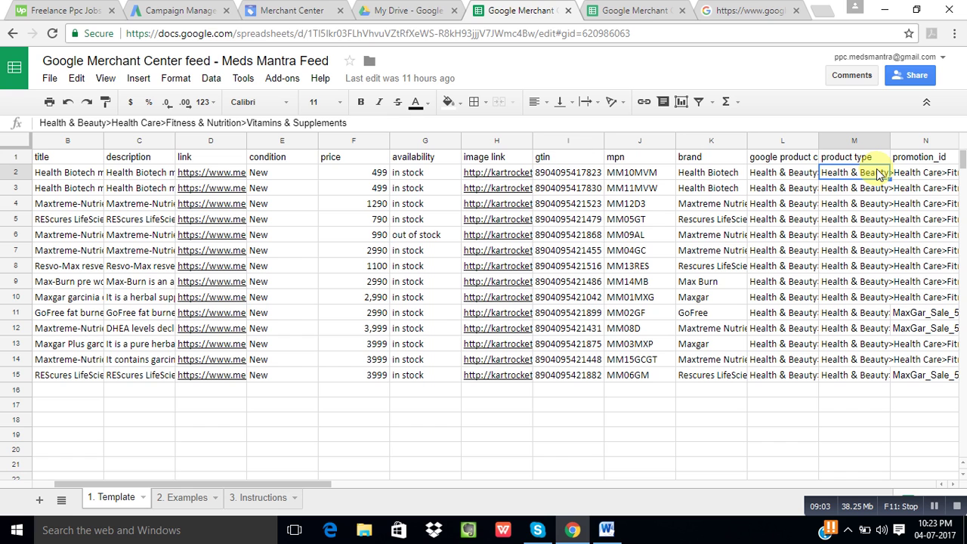
# Step: Examine the promotion_id column, going through the product rows to see which carry a promotion ID, and finish on its header
pyautogui.press('Right')
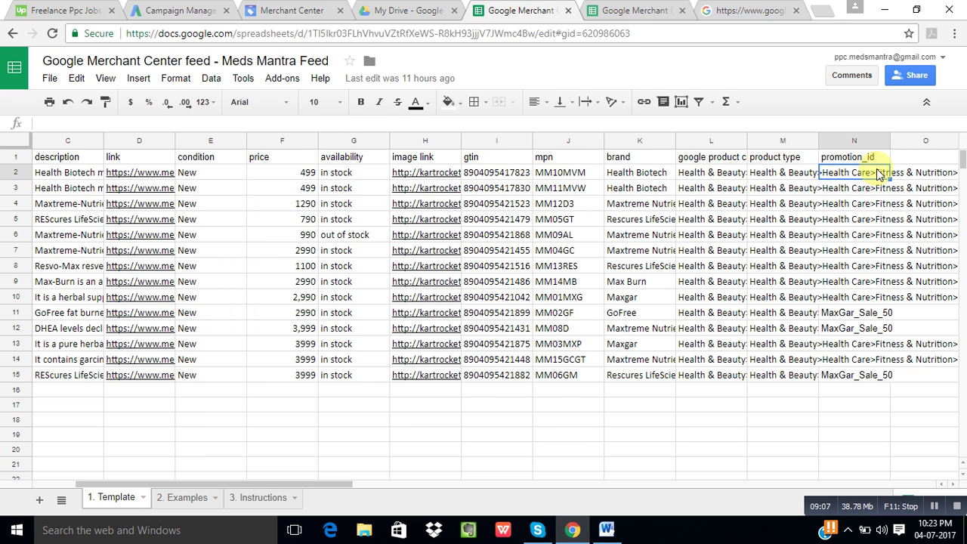
pyautogui.press('Down')
pyautogui.press('Down')
pyautogui.press('Down')
pyautogui.press('Down')
pyautogui.press('Down')
pyautogui.press('Down')
pyautogui.press('Down')
pyautogui.press('Down')
pyautogui.press('Down')
pyautogui.press('Down')
pyautogui.press('Down')
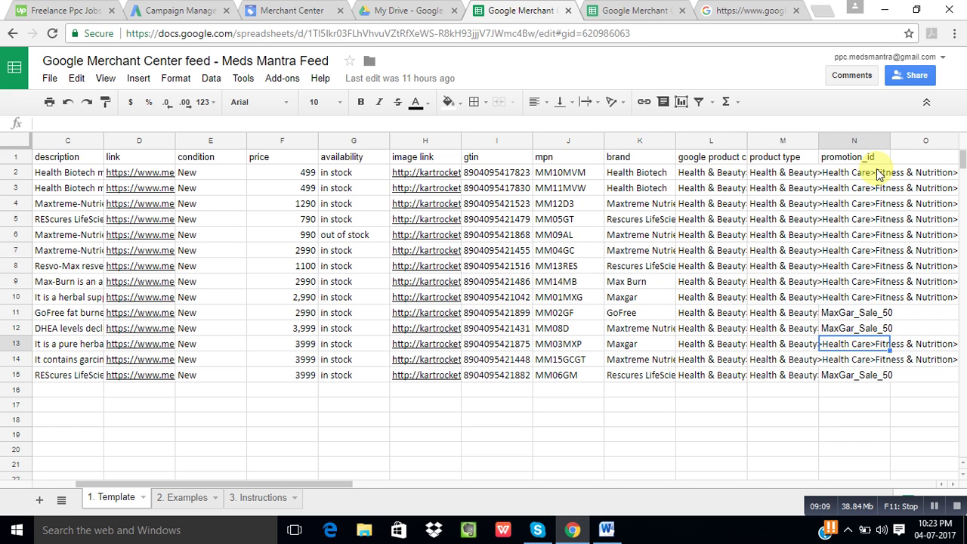
pyautogui.press('Up')
pyautogui.press('Up')
pyautogui.press('Up')
pyautogui.press('Up')
pyautogui.press('Up')
pyautogui.press('Up')
pyautogui.press('Up')
pyautogui.press('Up')
pyautogui.press('Up')
pyautogui.press('Up')
pyautogui.press('Up')
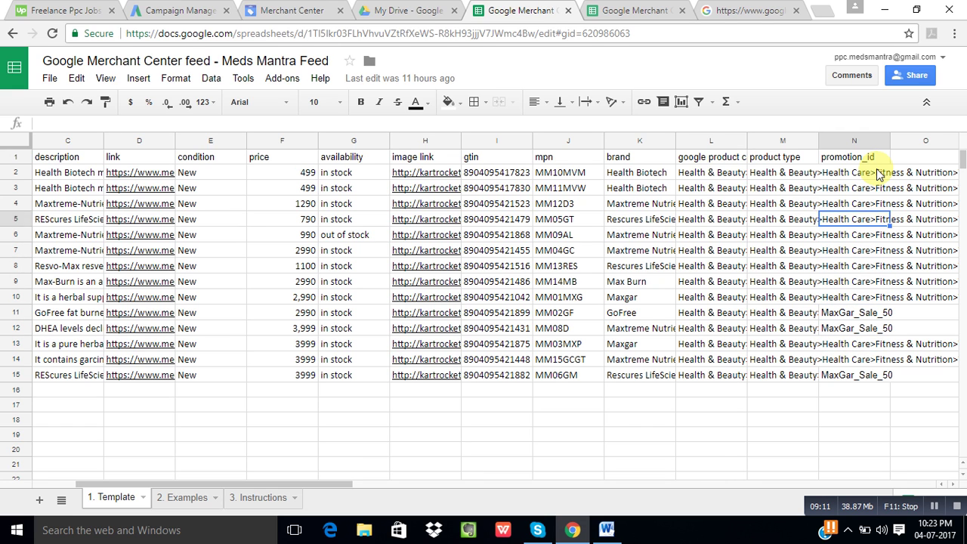
pyautogui.press('Up')
pyautogui.press('Down')
pyautogui.press('Down')
pyautogui.press('Down')
pyautogui.press('Down')
pyautogui.press('Down')
pyautogui.press('Down')
pyautogui.press('Down')
pyautogui.press('Down')
pyautogui.press('Down')
pyautogui.press('Down')
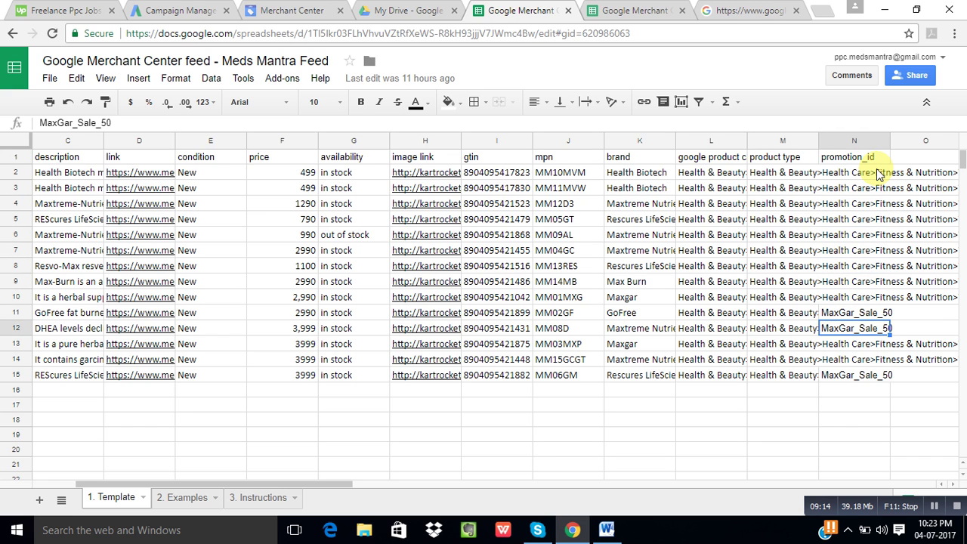
pyautogui.press('Up')
pyautogui.press('Up')
pyautogui.press('Up')
pyautogui.press('Up')
pyautogui.press('Up')
pyautogui.press('Up')
pyautogui.press('Up')
pyautogui.press('Up')
pyautogui.press('Up')
pyautogui.press('Up')
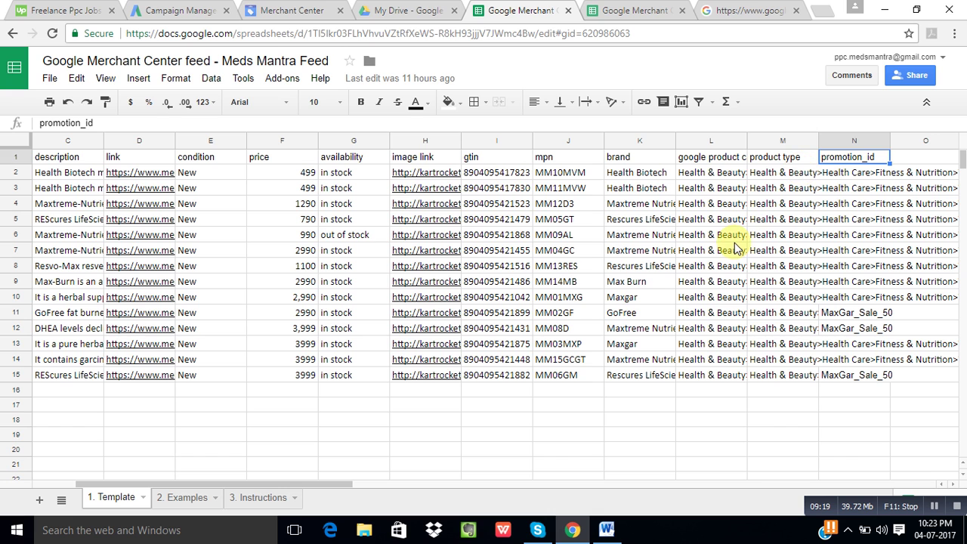
# Step: Go back along the feed's header row to the id column and look at the price entries in rows 8 and 5
pyautogui.press('Left')
pyautogui.press('Left')
pyautogui.press('Left')
pyautogui.press('Left')
pyautogui.press('Left')
pyautogui.press('Left')
pyautogui.press('Left')
pyautogui.press('Left')
pyautogui.press('Left')
pyautogui.press('Left')
pyautogui.press('Left')
pyautogui.press('Left')
pyautogui.press('Left')
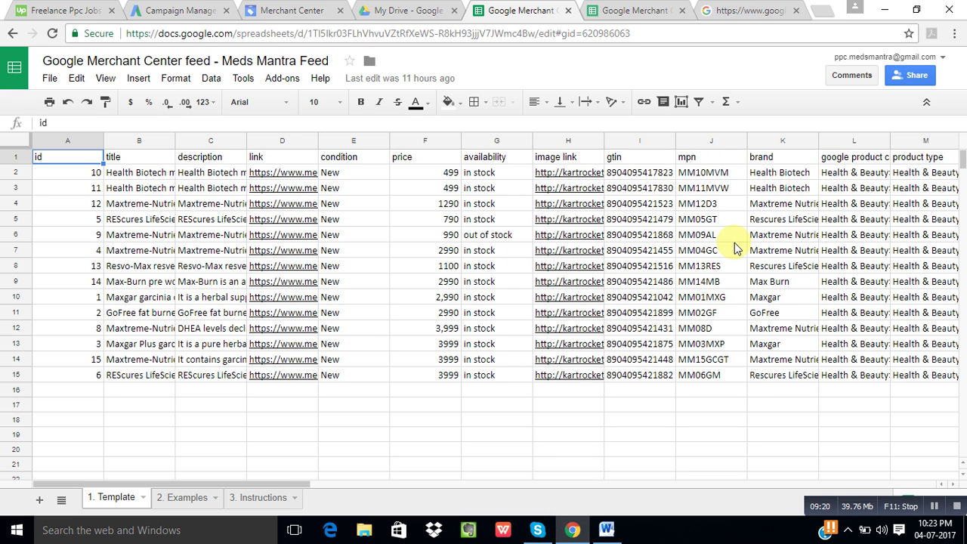
pyautogui.click(392, 266)
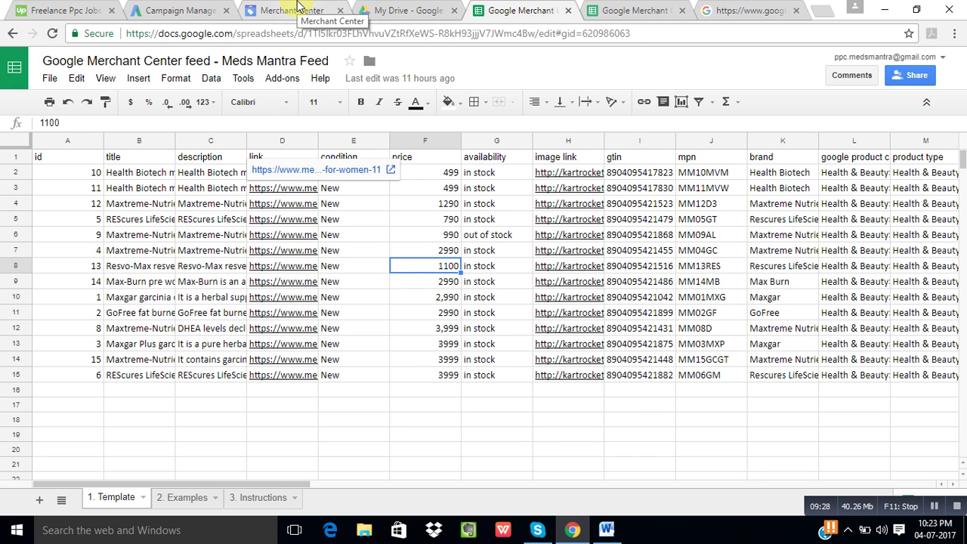
pyautogui.click(436, 222)
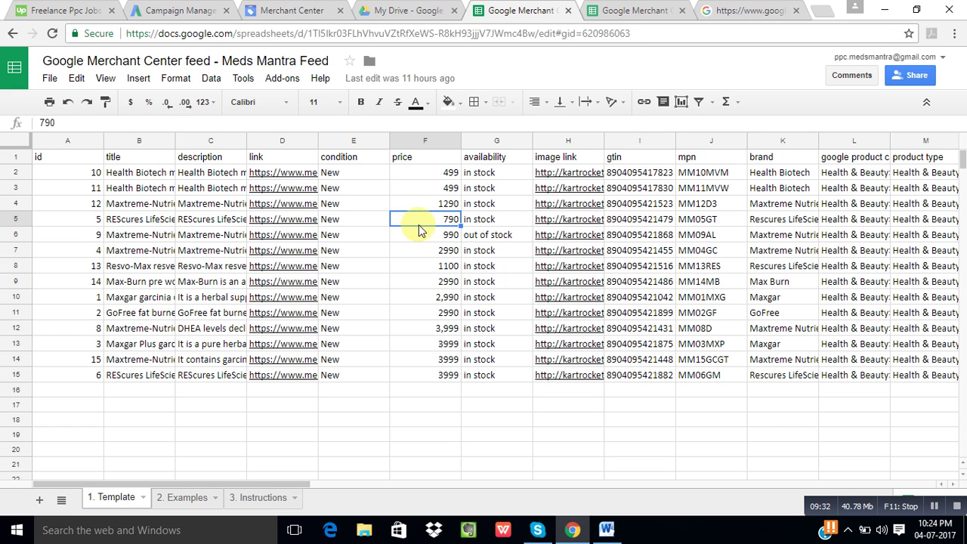
# Step: Switch to Merchant Center, leave the unfinished feed setup and open the Medsmantra product feed from the product feeds list
pyautogui.click(398, 17)
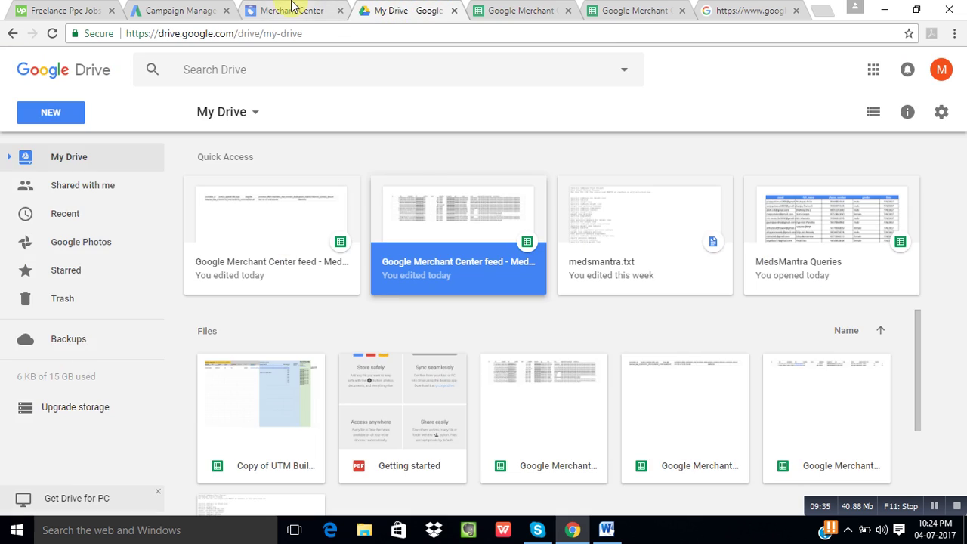
pyautogui.click(281, 9)
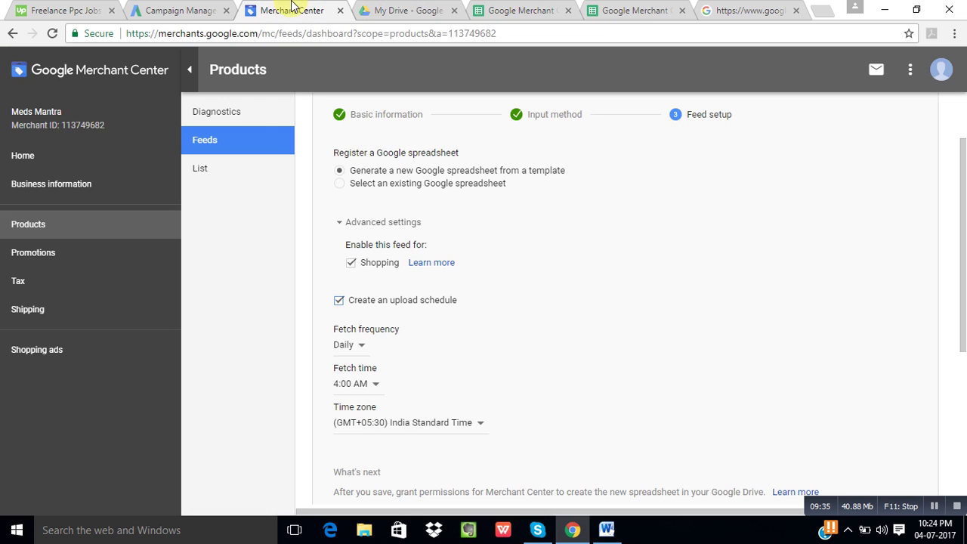
pyautogui.click(208, 142)
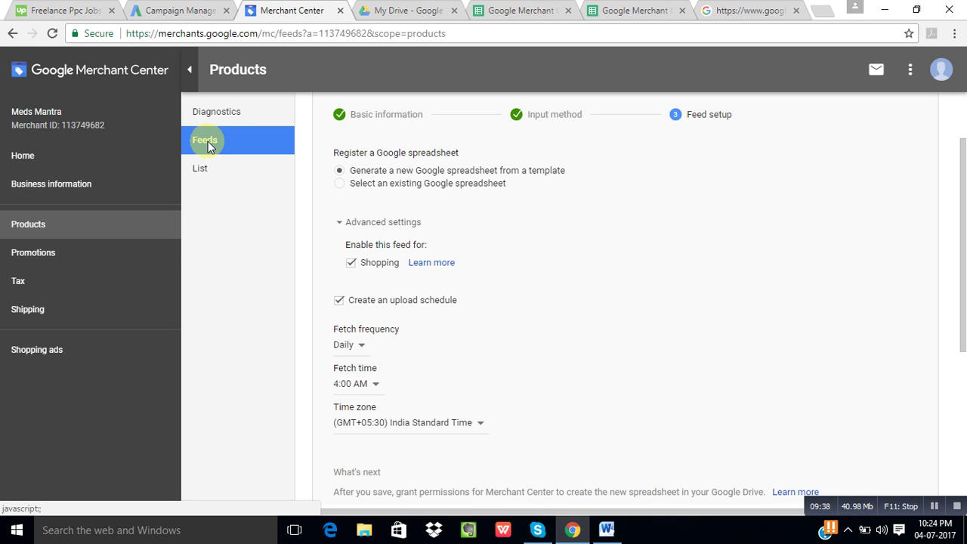
pyautogui.click(43, 225)
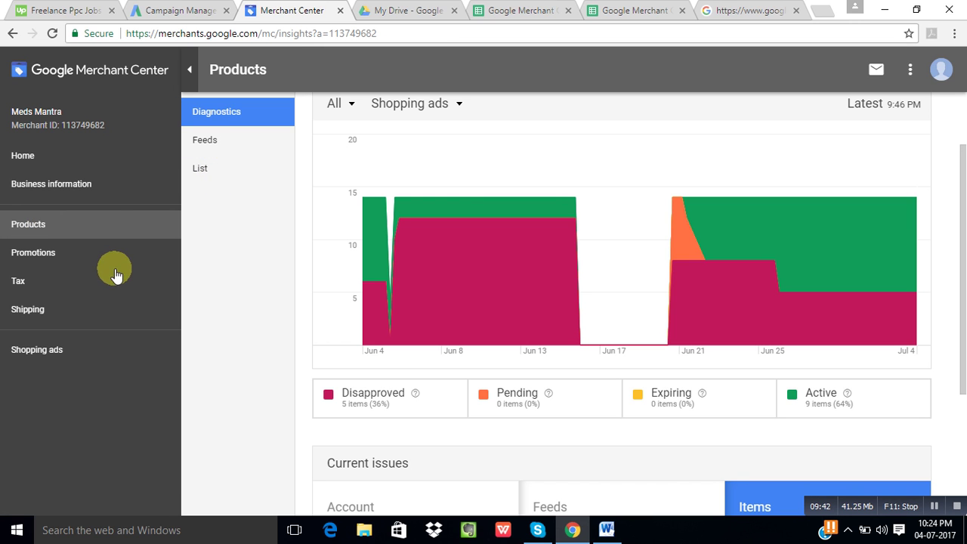
pyautogui.click(210, 138)
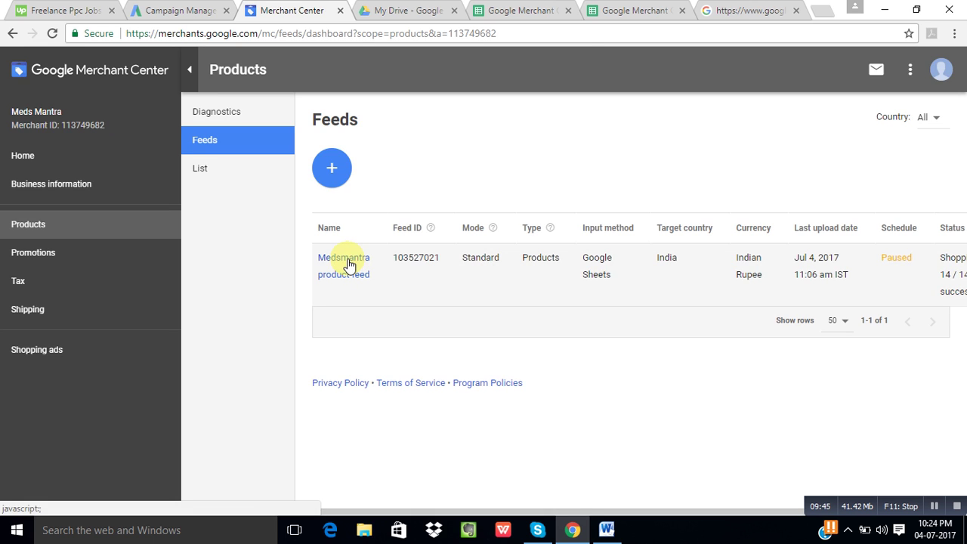
pyautogui.click(346, 260)
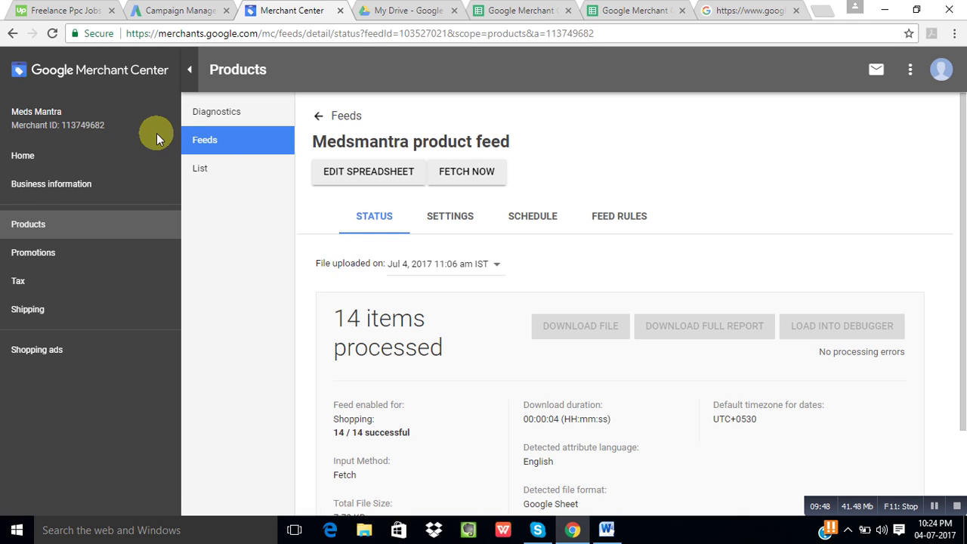
# Step: Visit the Merchant Center home page and return to the list of product feeds
pyautogui.click(27, 157)
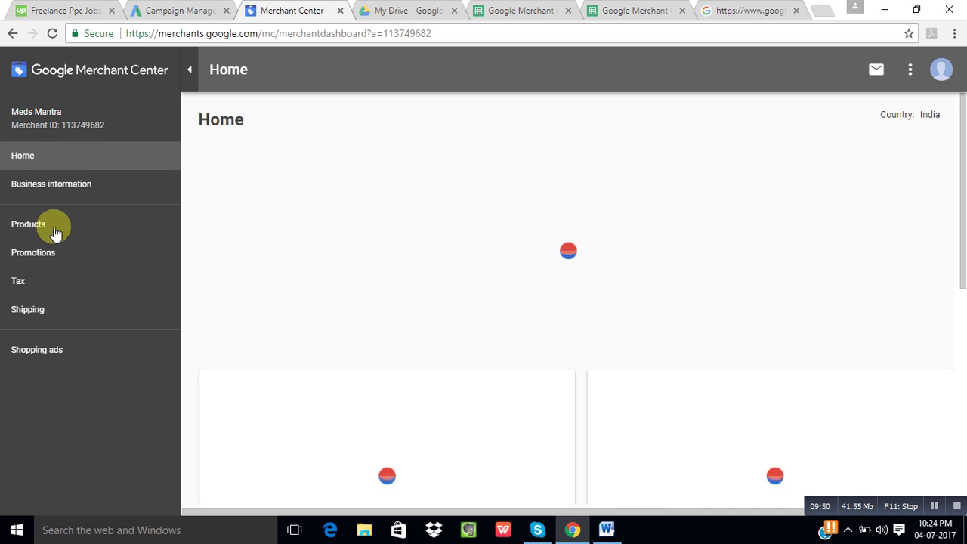
pyautogui.click(18, 229)
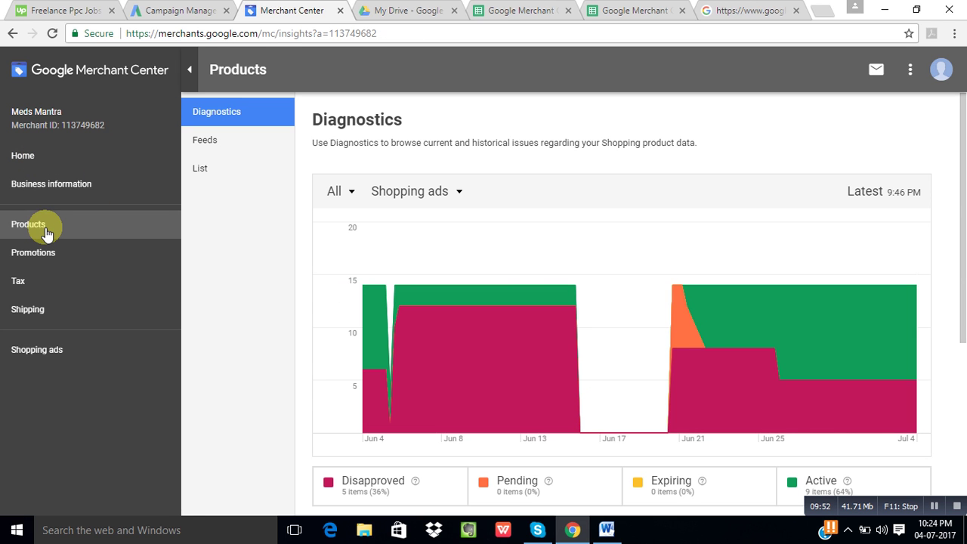
pyautogui.click(205, 142)
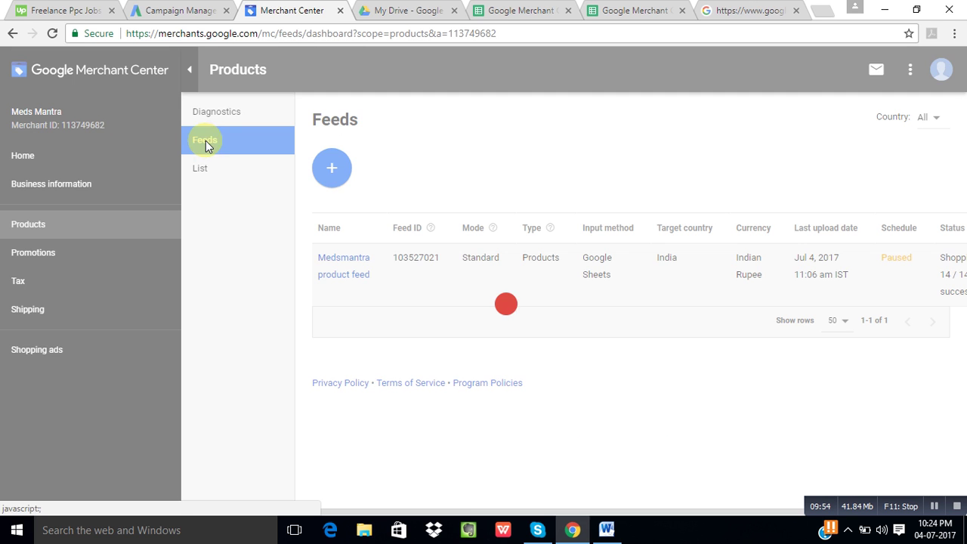
pyautogui.click(341, 278)
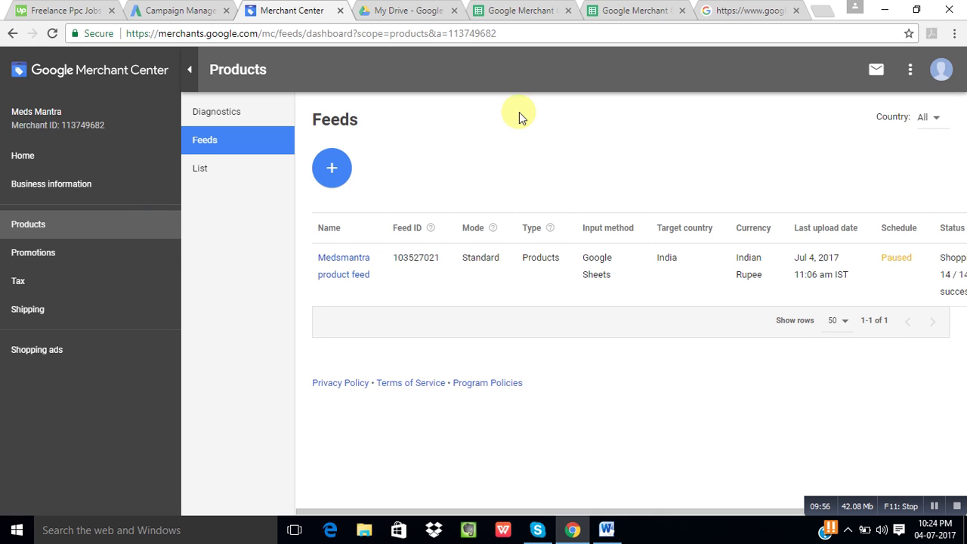
# Step: Switch to the Meds Mantra product feed spreadsheet and close it, leaving the Medsmantra Promos spreadsheet open
pyautogui.click(593, 10)
pyautogui.click(501, 8)
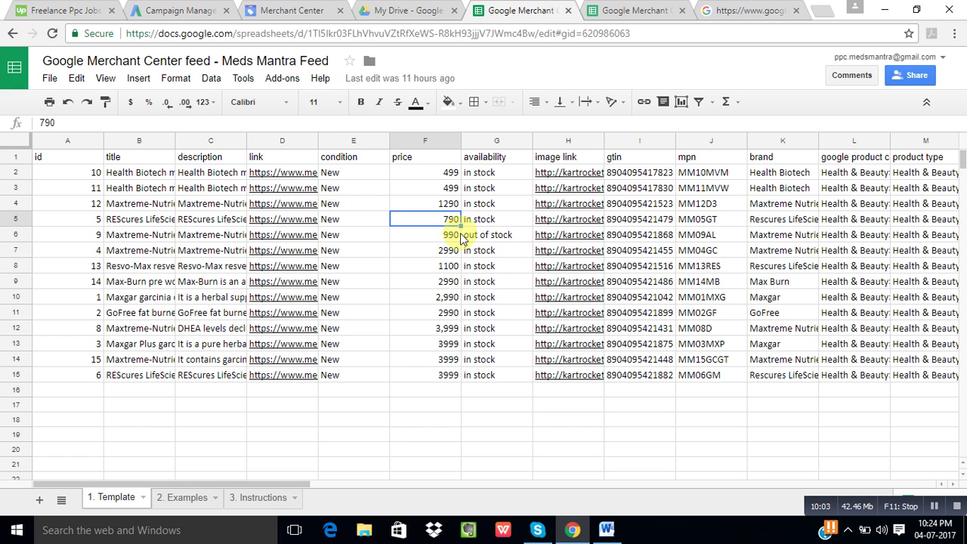
pyautogui.click(568, 11)
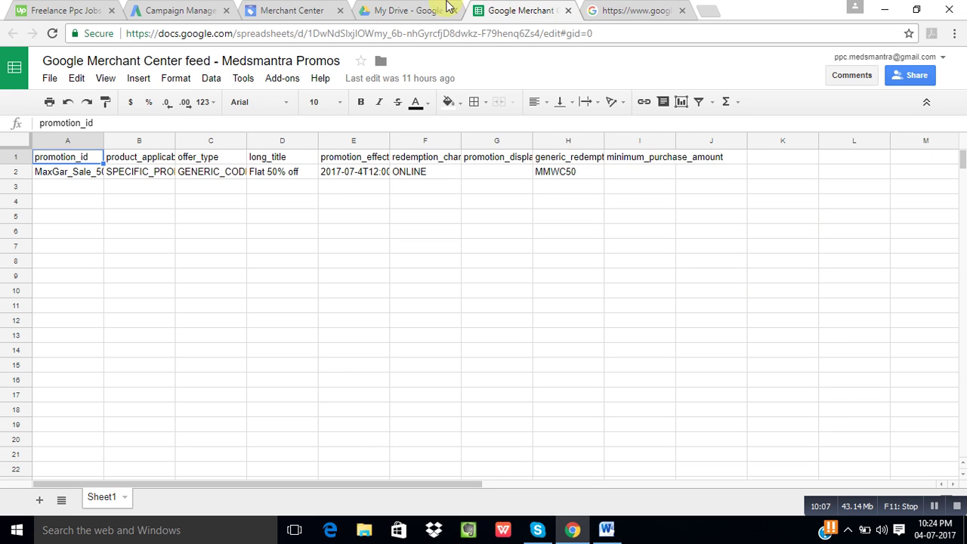
# Step: Switch back to Merchant Center and open the Medsmantra product feed's status details
pyautogui.click(287, 7)
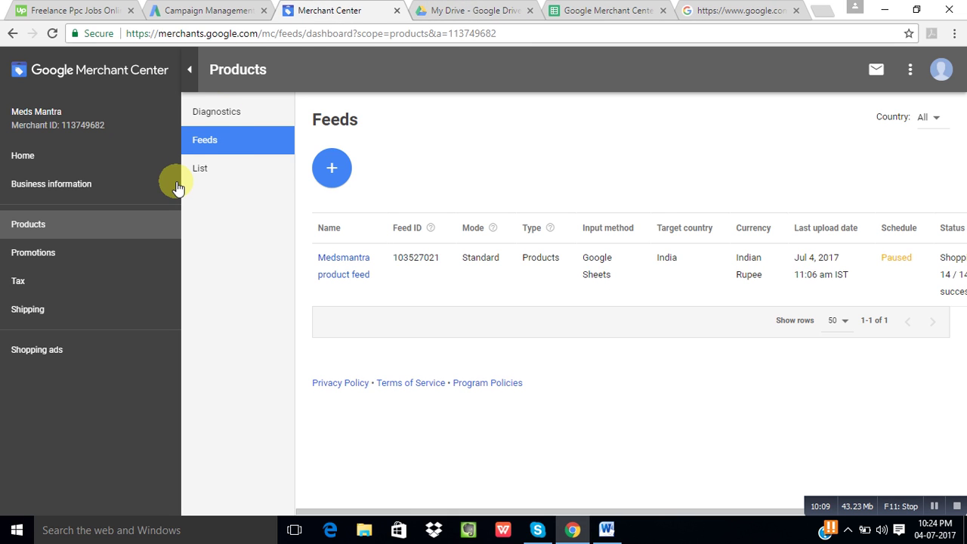
pyautogui.click(225, 138)
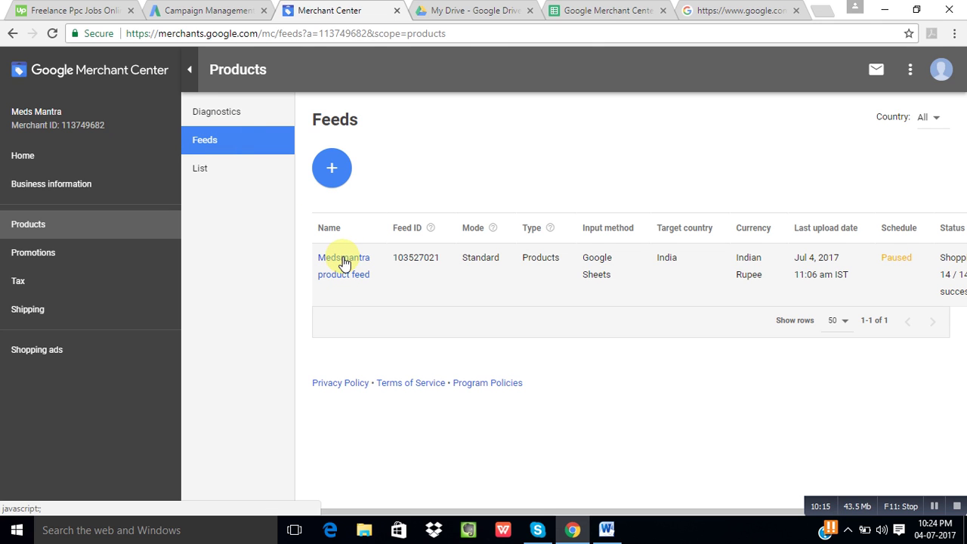
pyautogui.click(343, 260)
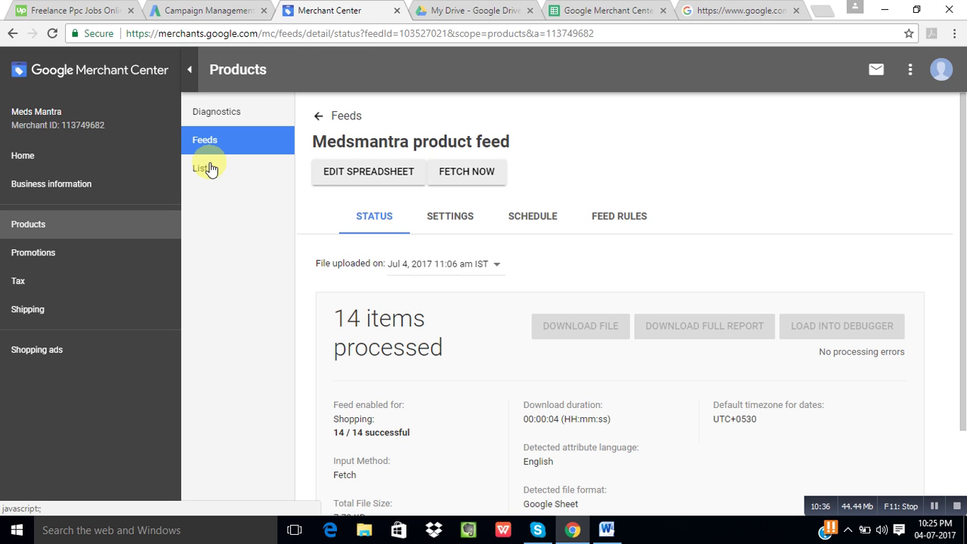
# Step: Open the product diagnostics and review the item status chart, the disapproved and active items, and the current issues
pyautogui.click(216, 119)
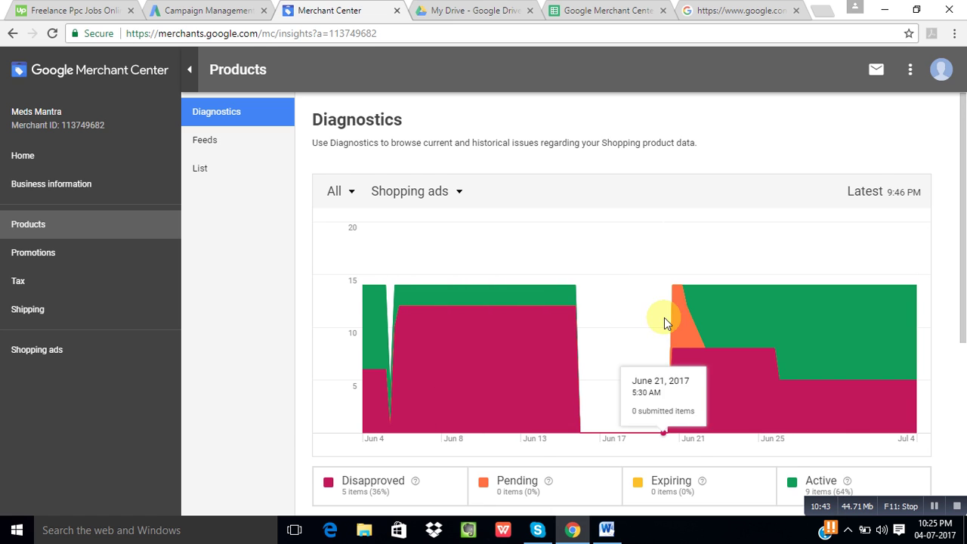
pyautogui.scroll(-2, 666, 320)
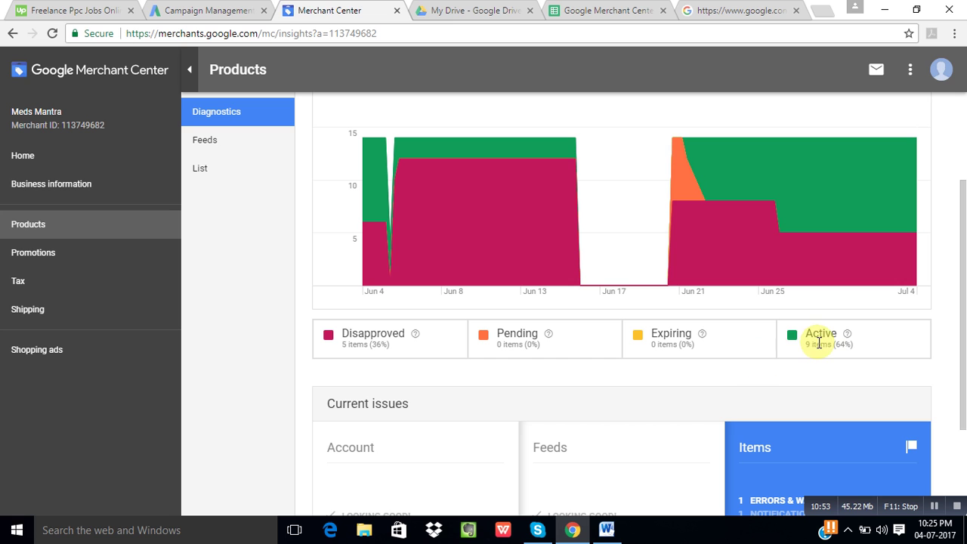
pyautogui.scroll(-1, 572, 428)
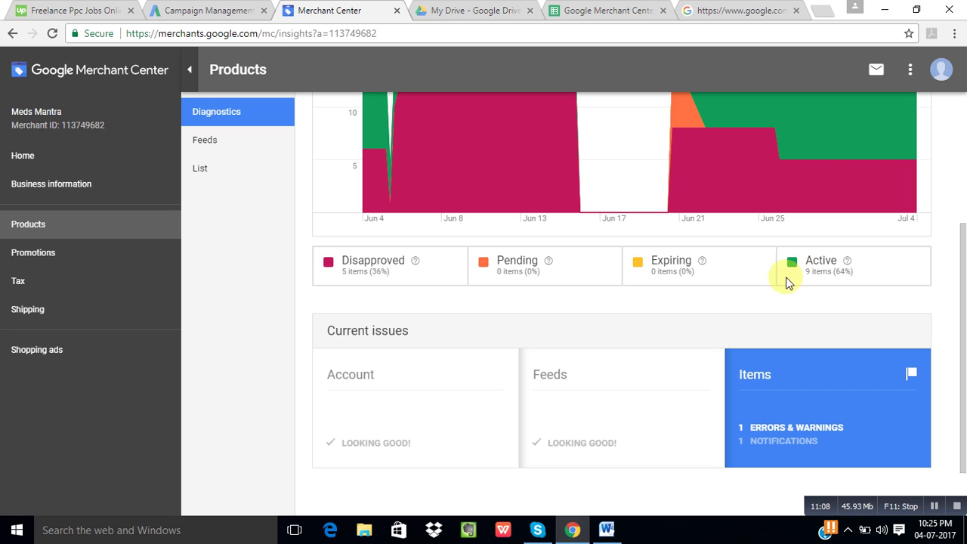
pyautogui.scroll(-2, 624, 376)
pyautogui.scroll(4, 624, 376)
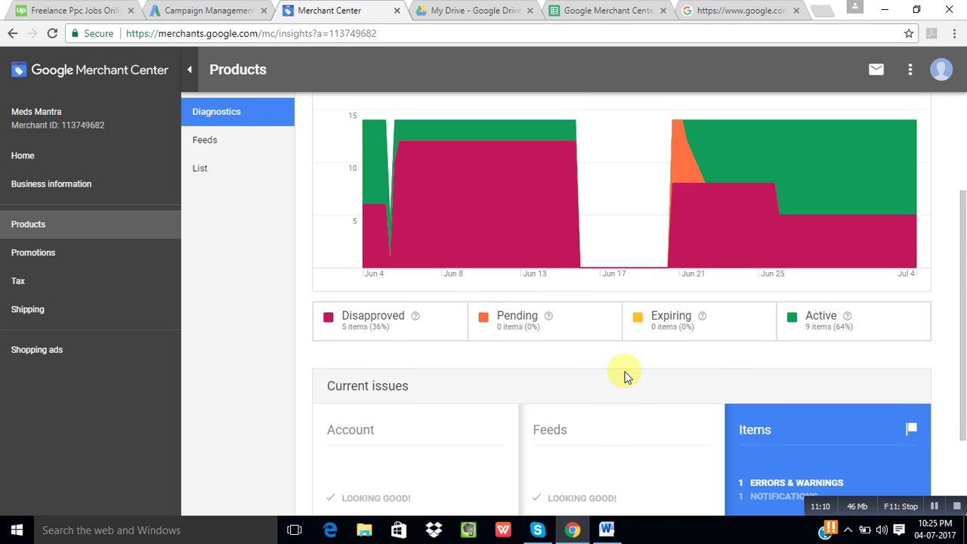